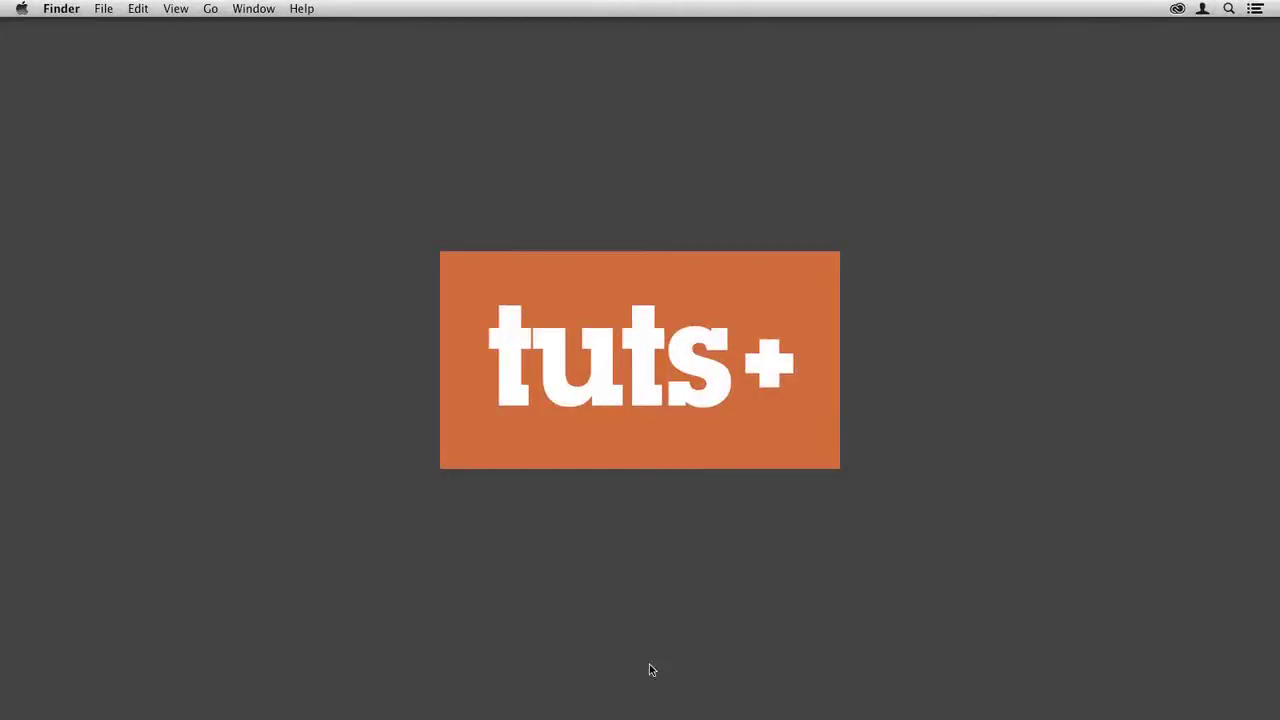
Bring the After Effects project Sky.aep forward from the Dock.
{"action": "left_click", "coordinate": [603, 658]}
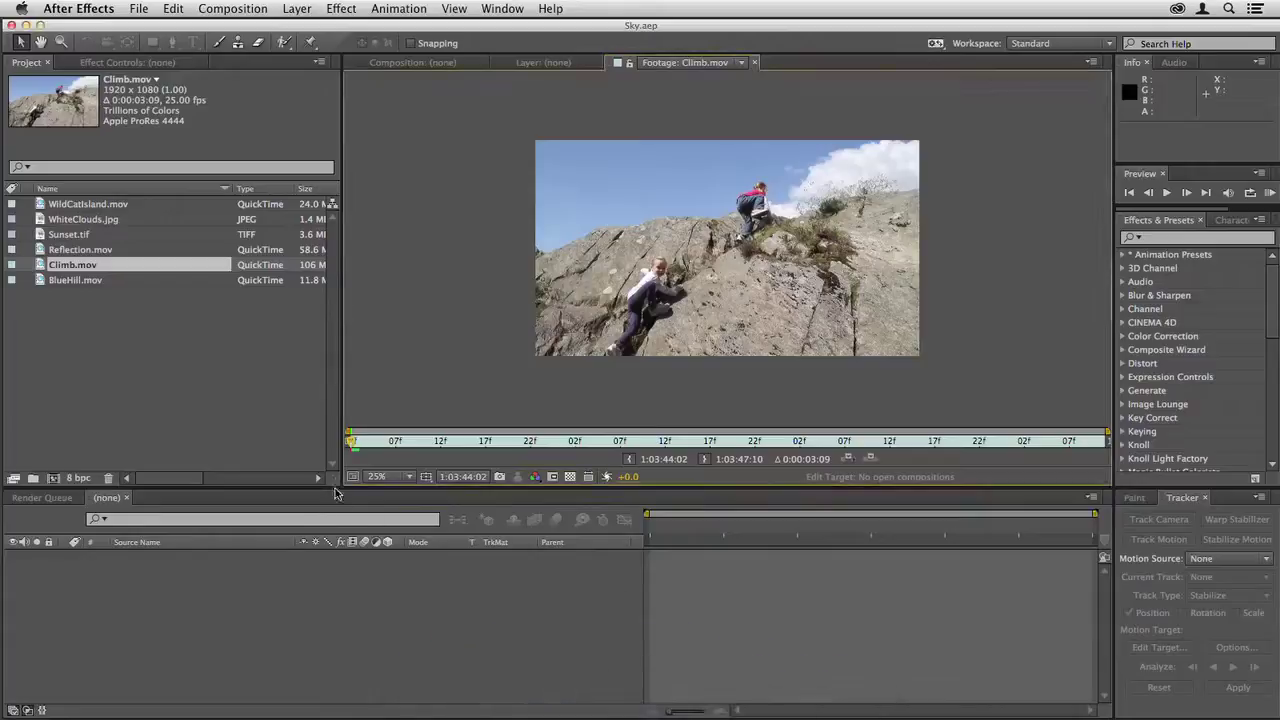
Build a 1920x1080, 25 fps Climb composition from Climb.mov, preview it, and return to the start.
{"action": "left_click", "coordinate": [191, 387]}
{"action": "left_click_drag", "start_coordinate": [68, 272], "coordinate": [50, 480]}
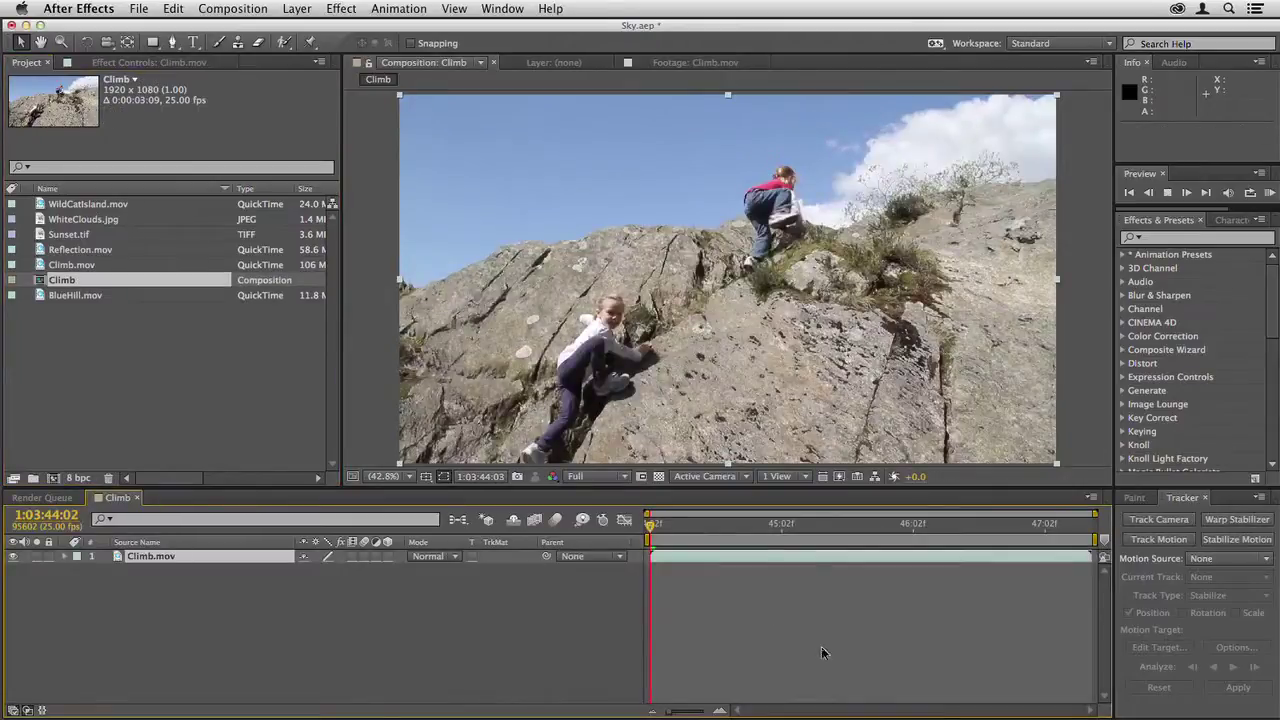
{"action": "key", "text": "space"}
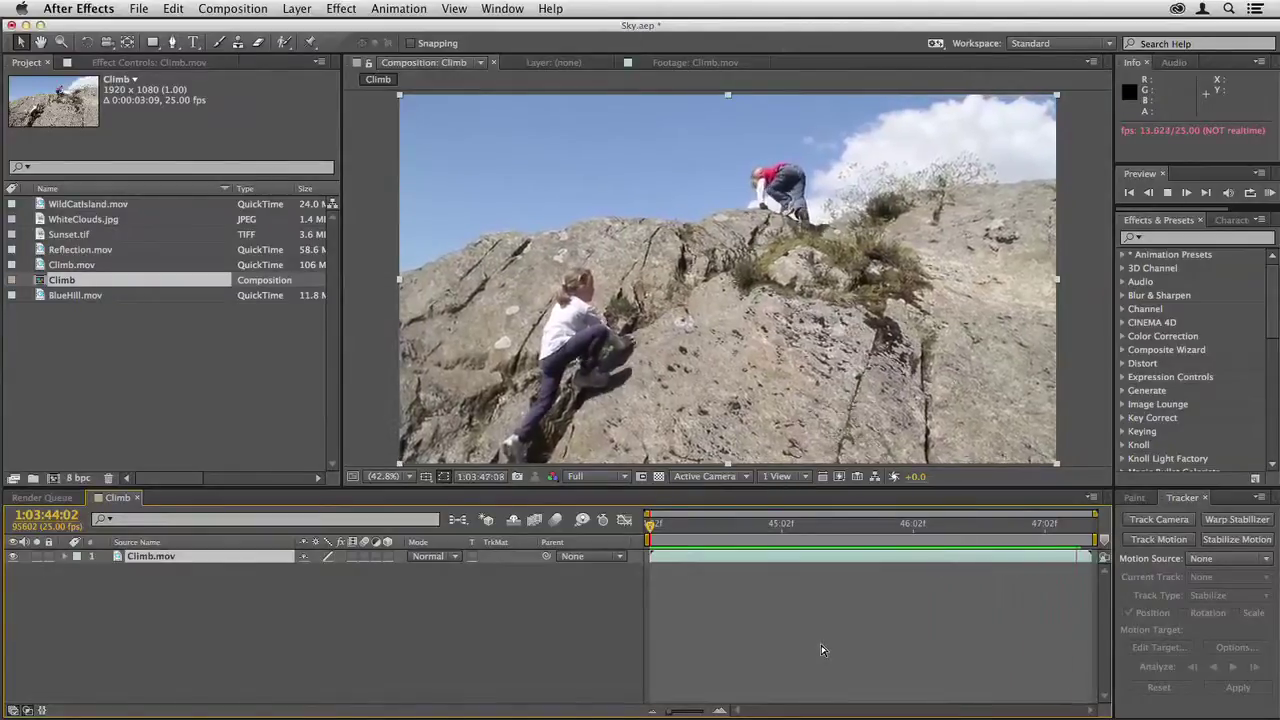
{"action": "mouse_move", "coordinate": [651, 524]}
{"action": "left_mouse_down"}
{"action": "mouse_move", "coordinate": [705, 530]}
{"action": "mouse_move", "coordinate": [650, 530]}
{"action": "left_mouse_up"}
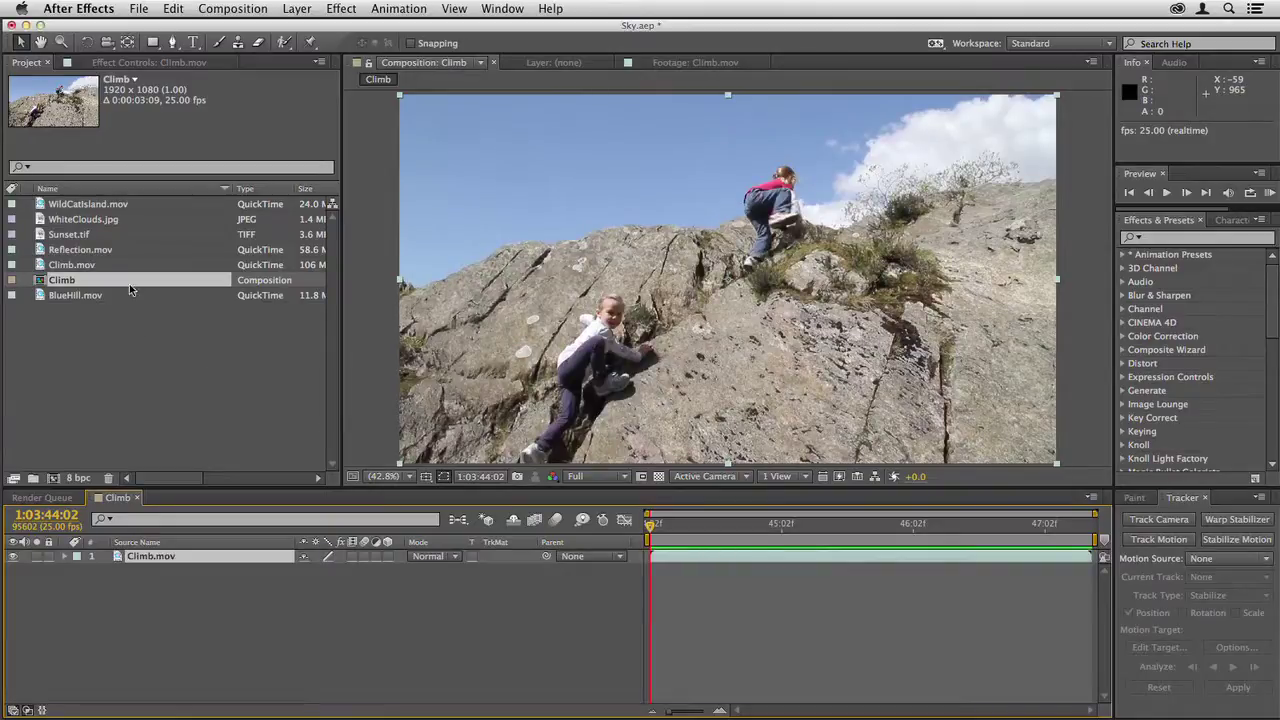
Add WhiteClouds.jpg above Climb.mov, blend it with Overlay, and move it left in the sky.
{"action": "left_click", "coordinate": [86, 222]}
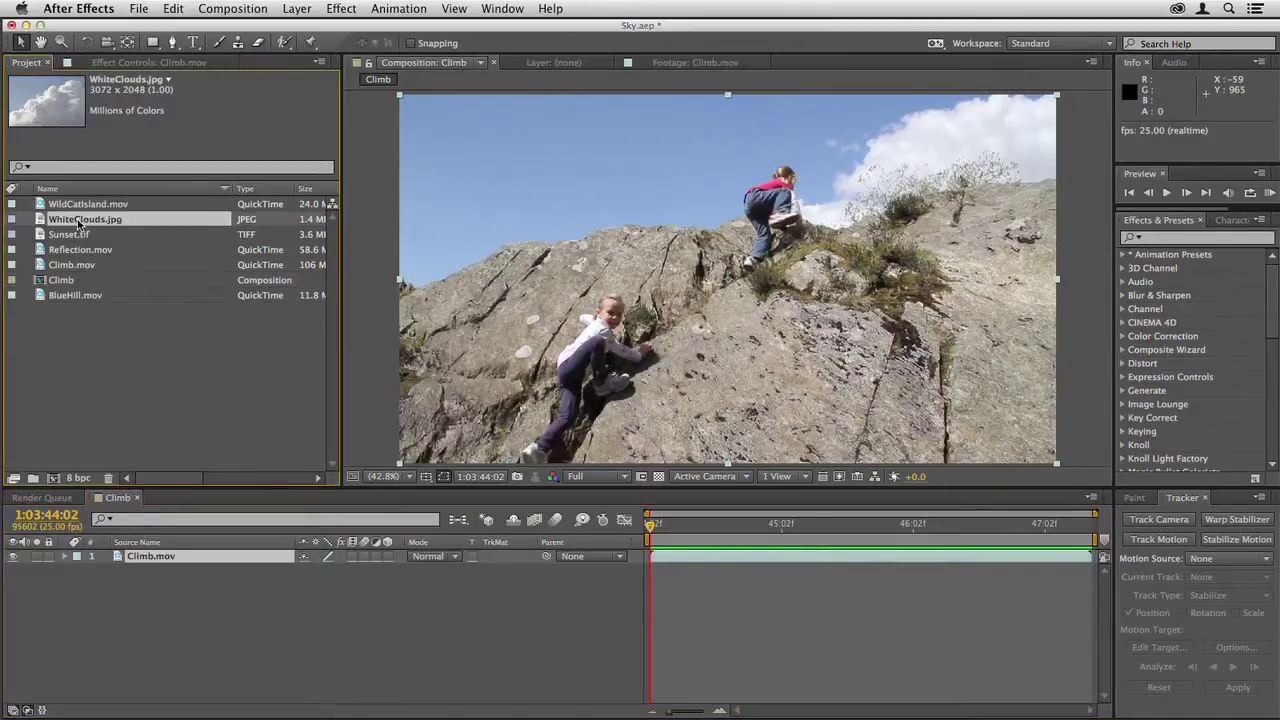
{"action": "left_click_drag", "start_coordinate": [78, 222], "coordinate": [646, 553]}
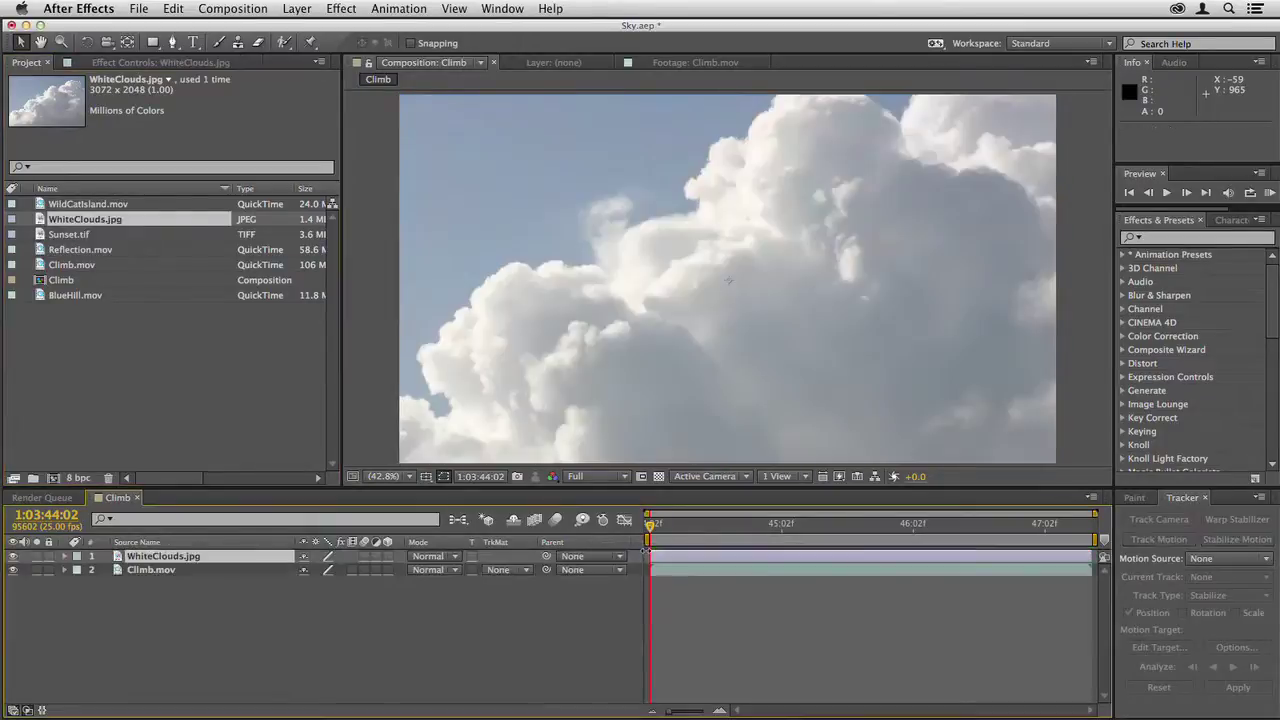
{"action": "right_click", "coordinate": [705, 360]}
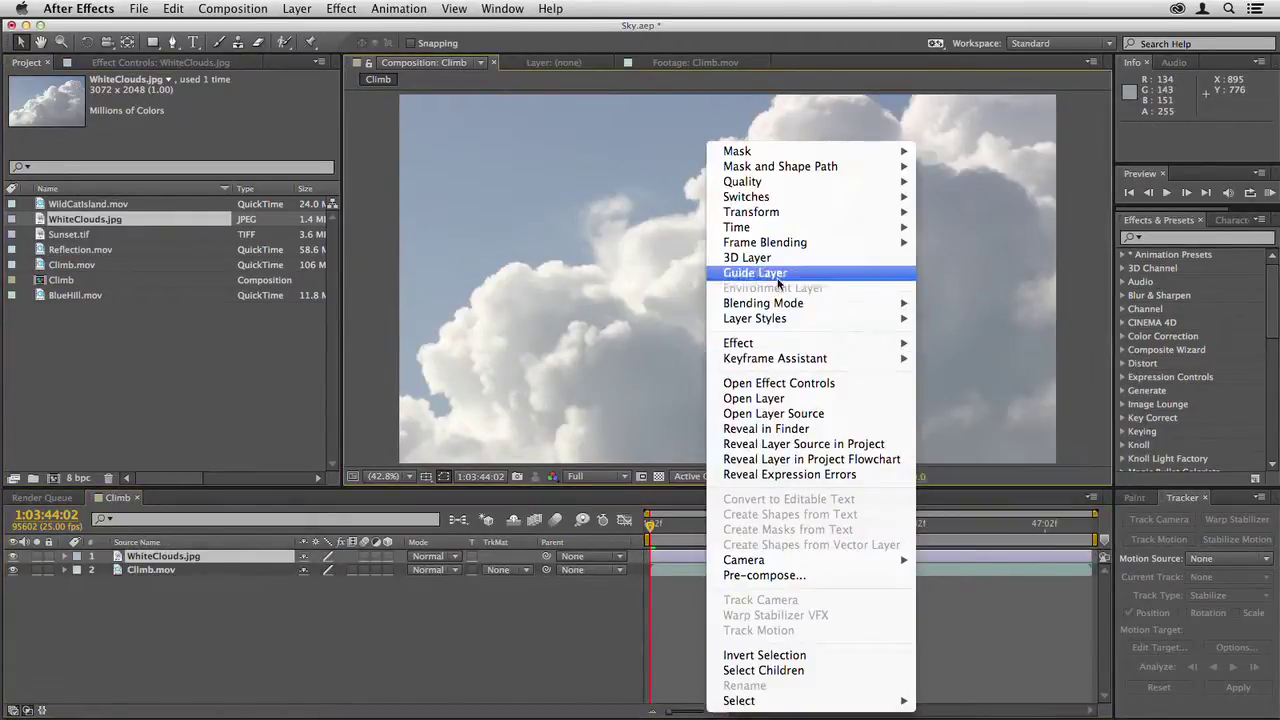
{"action": "mouse_move", "coordinate": [822, 305]}
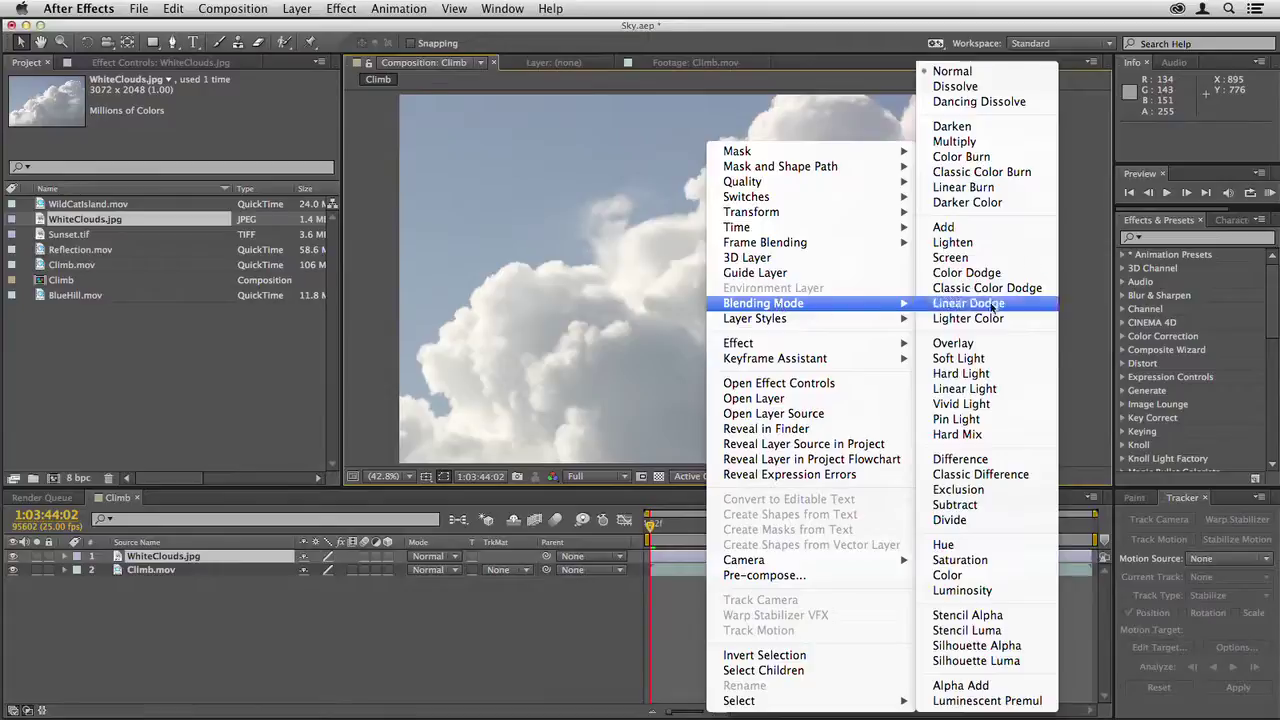
{"action": "left_click", "coordinate": [955, 343]}
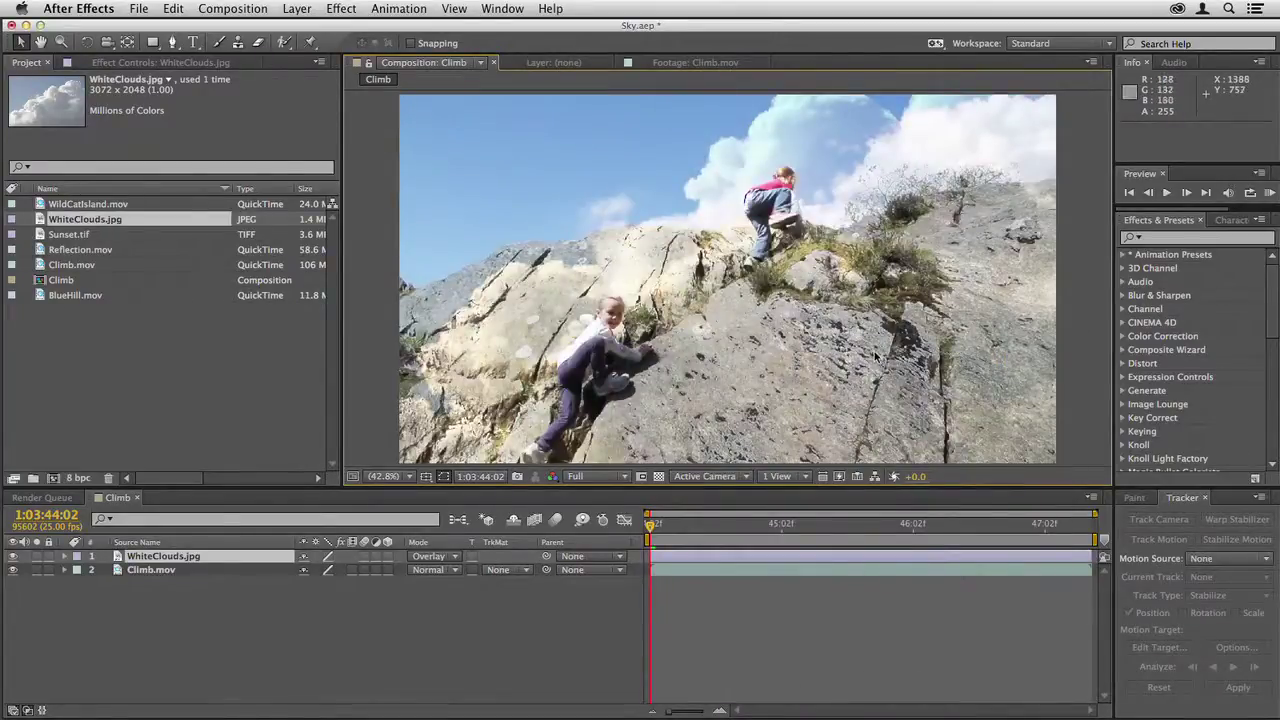
{"action": "left_click_drag", "start_coordinate": [848, 300], "coordinate": [599, 326]}
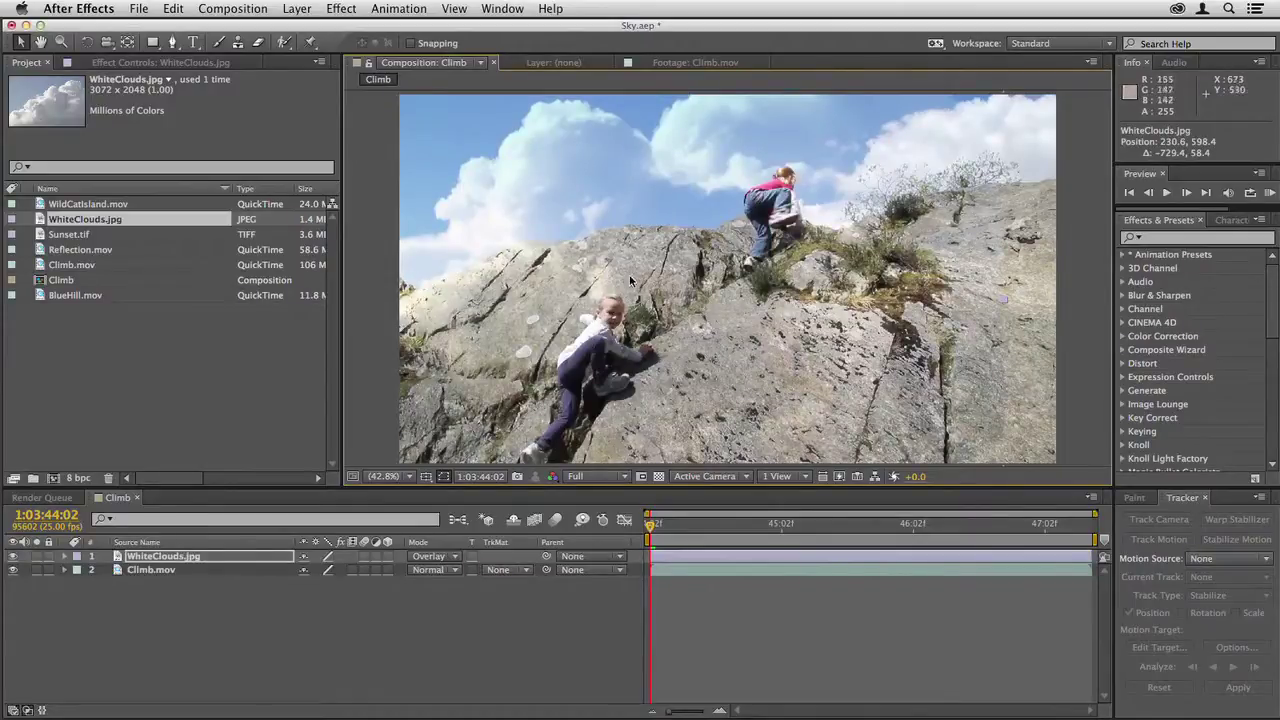
{"action": "left_click_drag", "start_coordinate": [638, 265], "coordinate": [642, 264]}
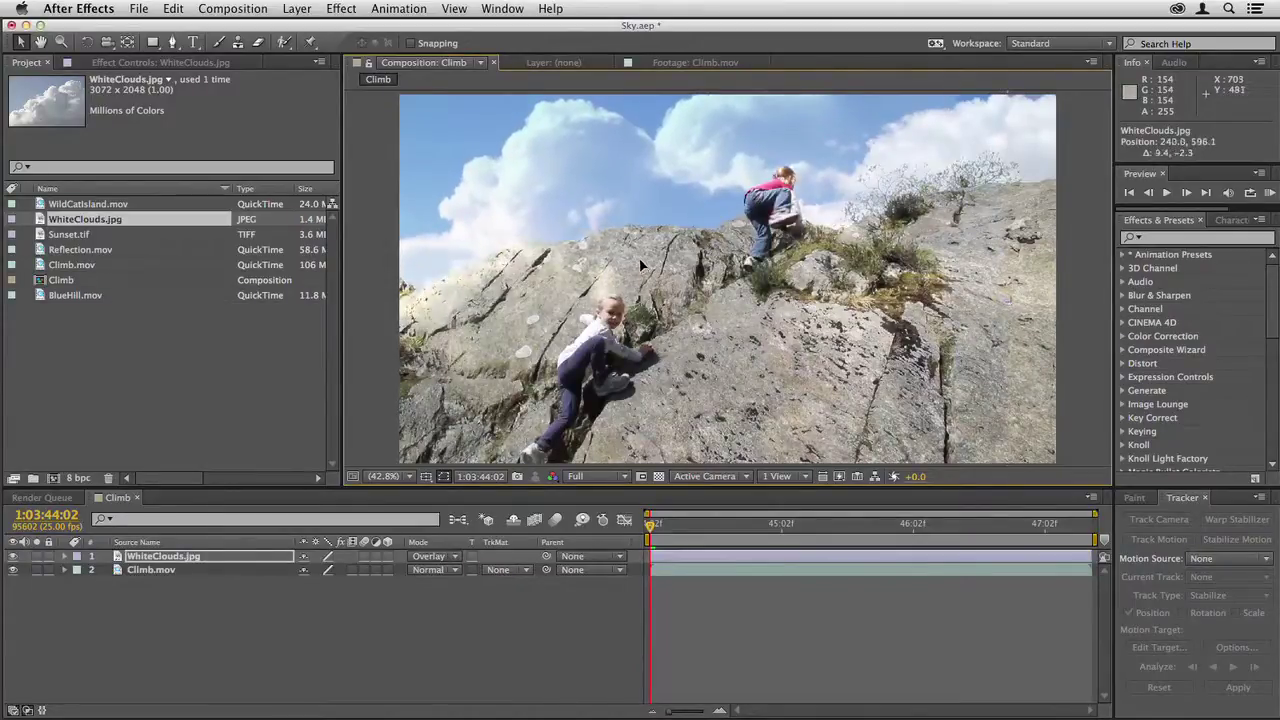
Try Hard Light, Linear Light and Soft Light blending modes on the cloud layer.
{"action": "right_click", "coordinate": [677, 225]}
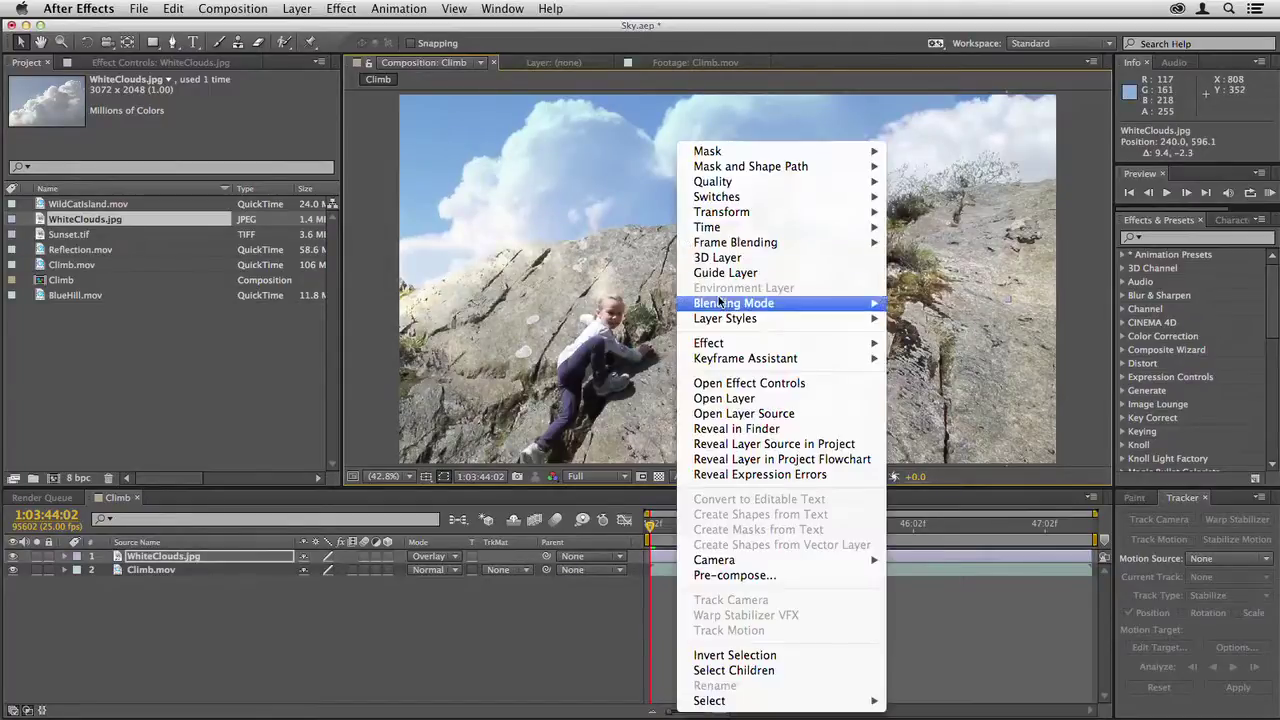
{"action": "mouse_move", "coordinate": [745, 303]}
{"action": "left_click", "coordinate": [958, 373]}
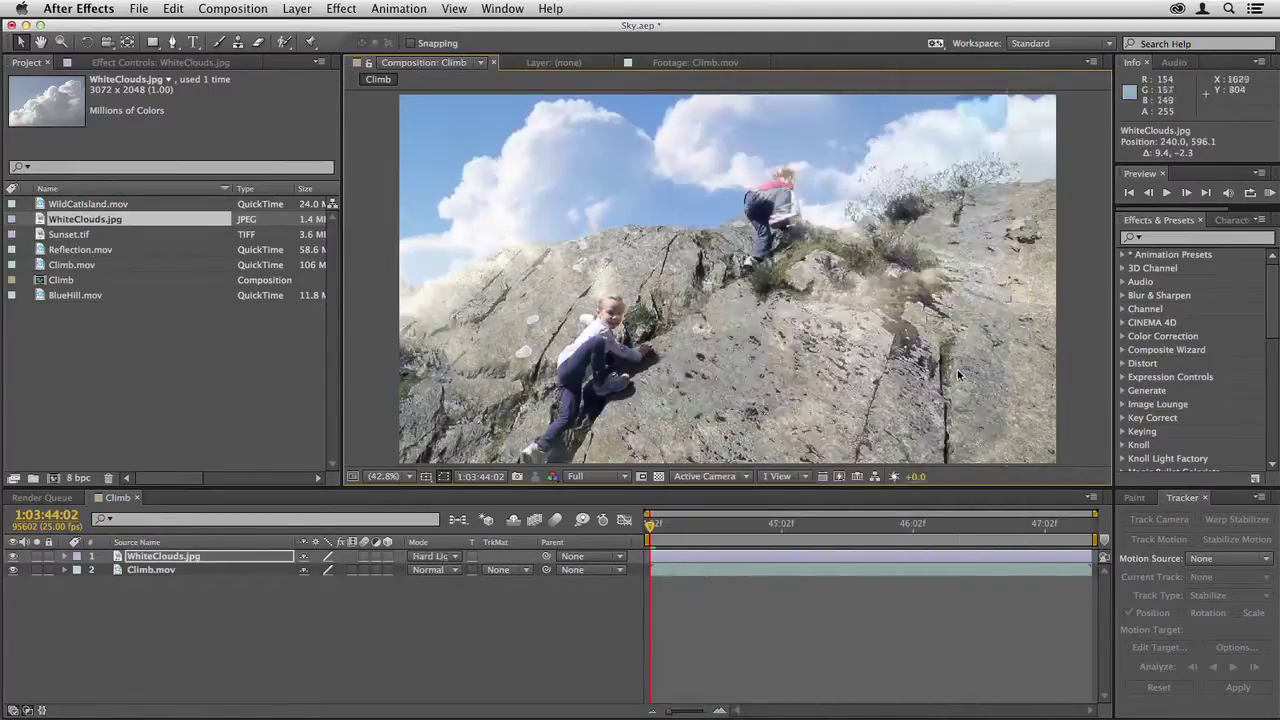
{"action": "right_click", "coordinate": [618, 186]}
{"action": "mouse_move", "coordinate": [685, 301]}
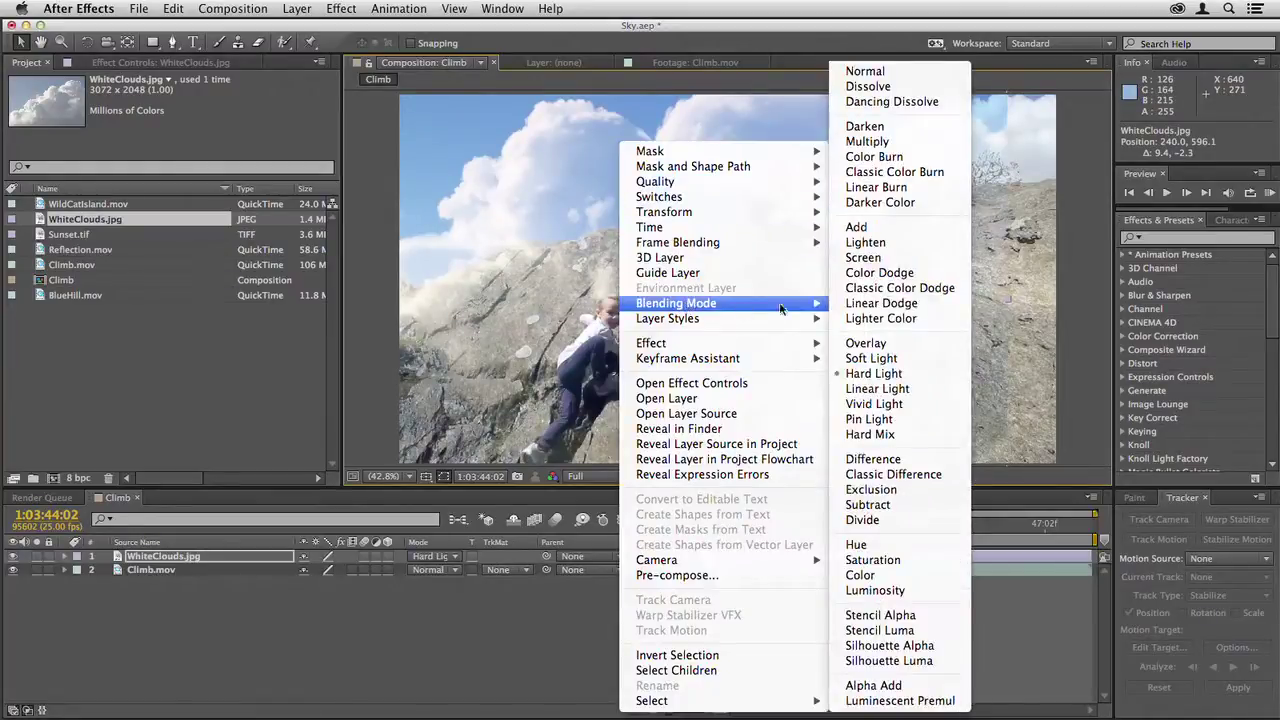
{"action": "left_click", "coordinate": [911, 388]}
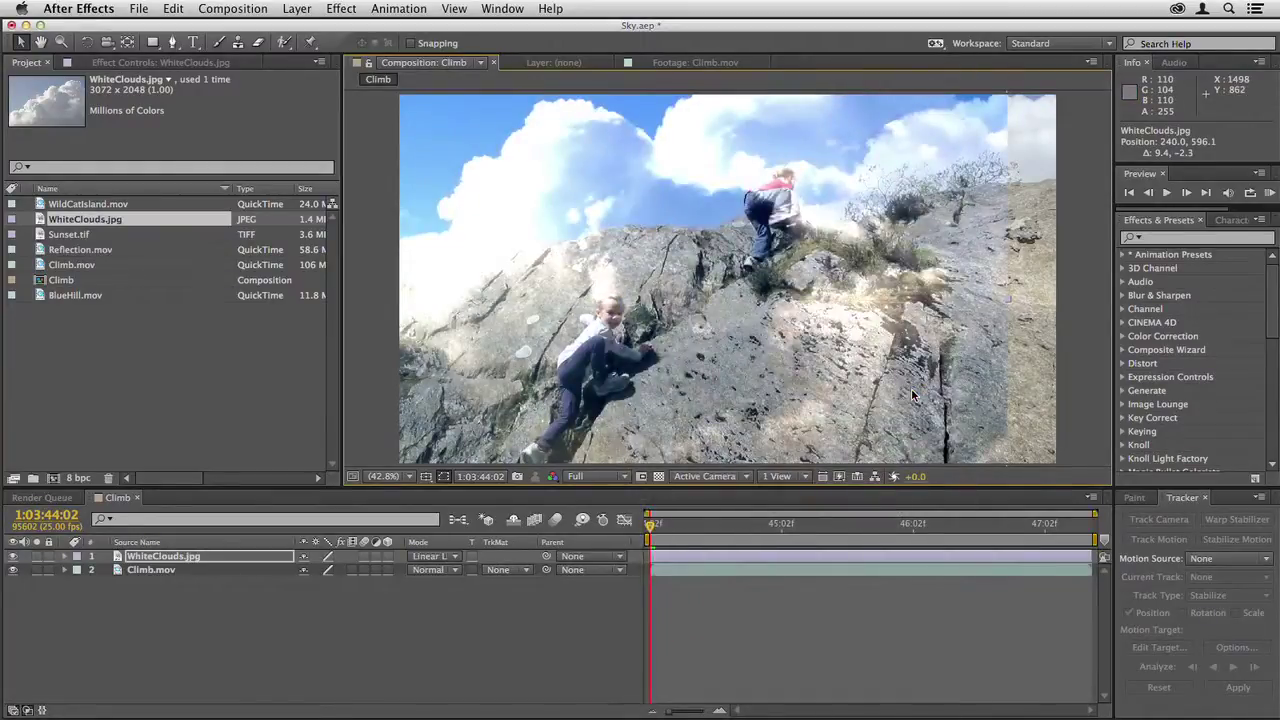
{"action": "key", "text": "shift+equal"}
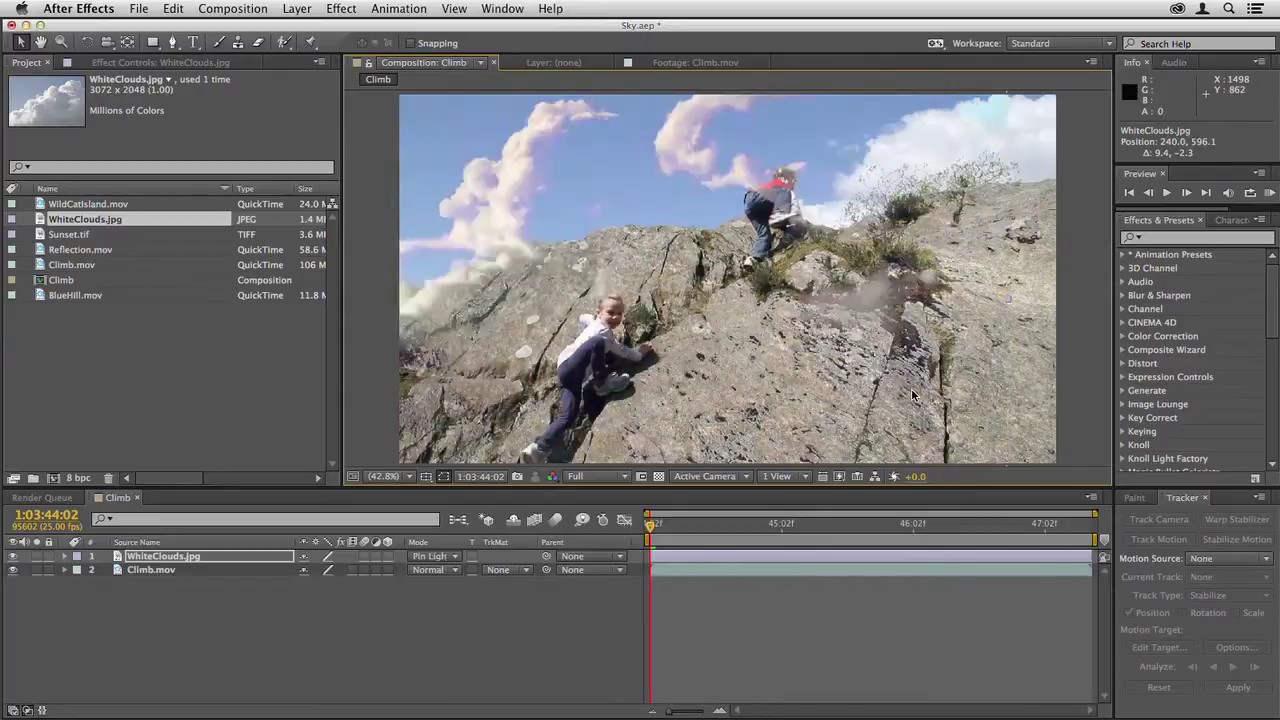
{"action": "key", "text": "shift+minus"}
{"action": "key", "text": "shift+minus"}
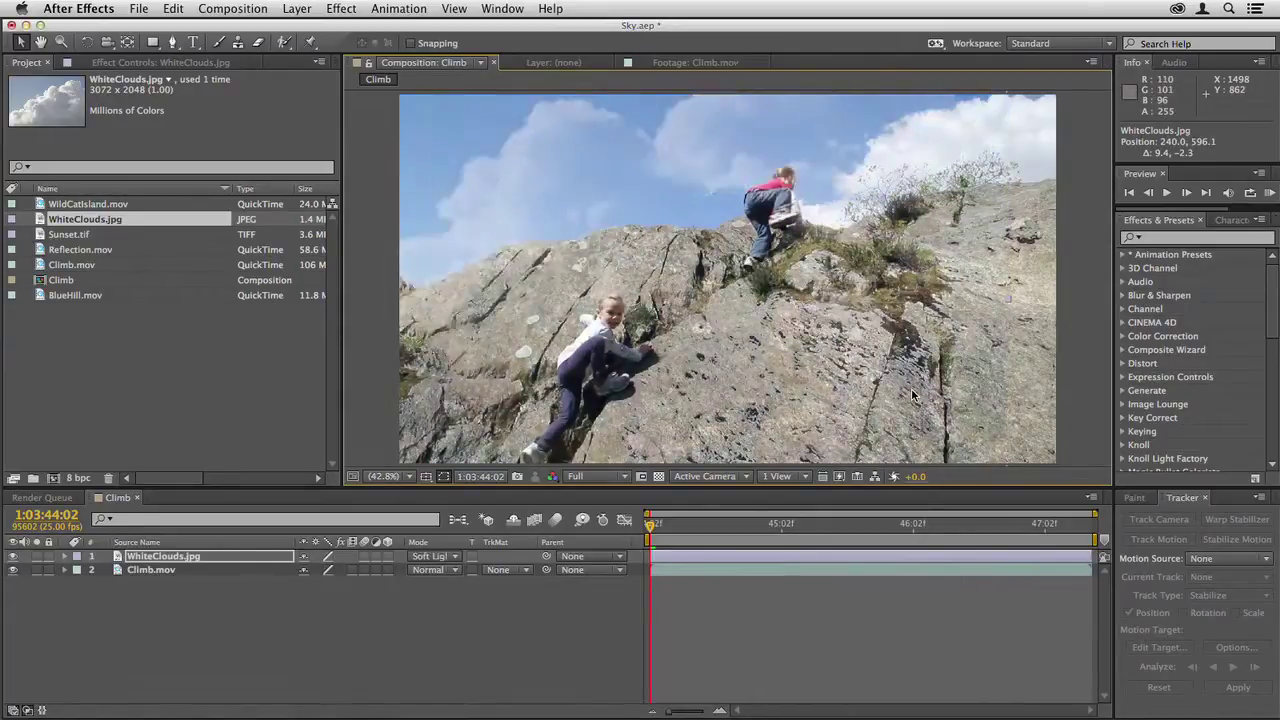
{"action": "key", "text": "shift+minus"}
Settle the cloud layer's blending mode on Hard Light.
{"action": "right_click", "coordinate": [626, 200]}
{"action": "mouse_move", "coordinate": [738, 307]}
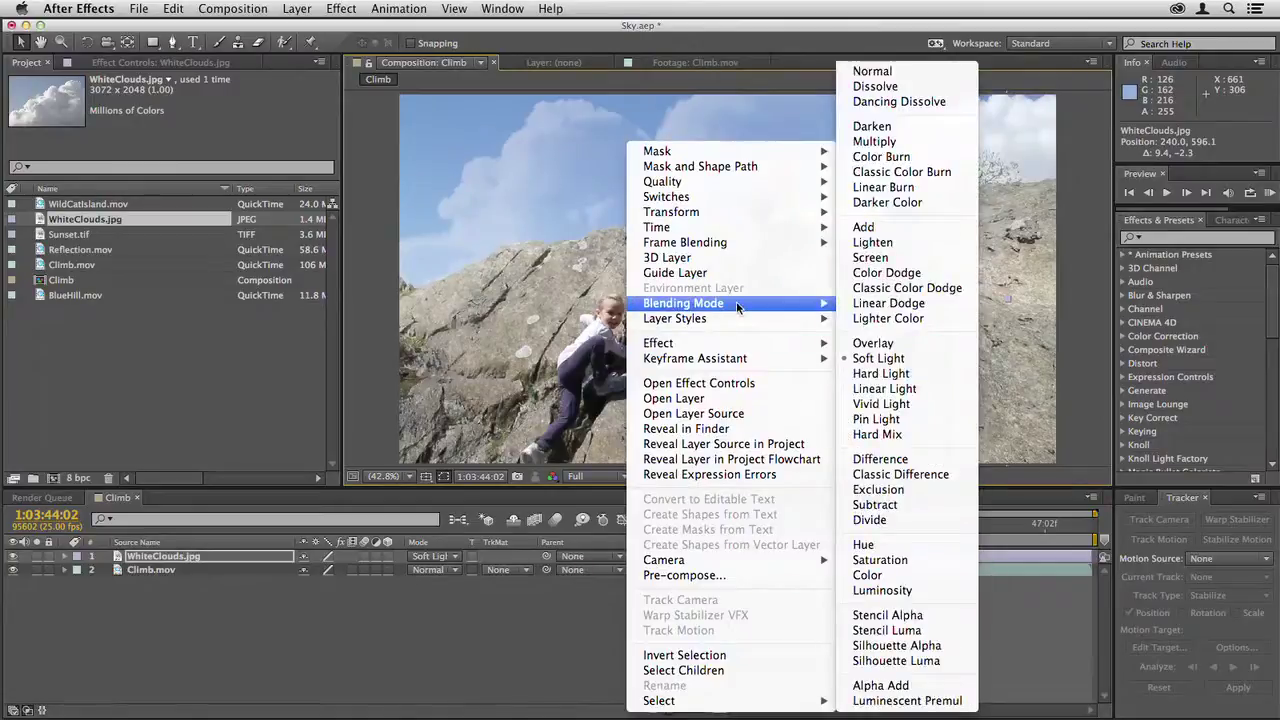
{"action": "left_click", "coordinate": [534, 296]}
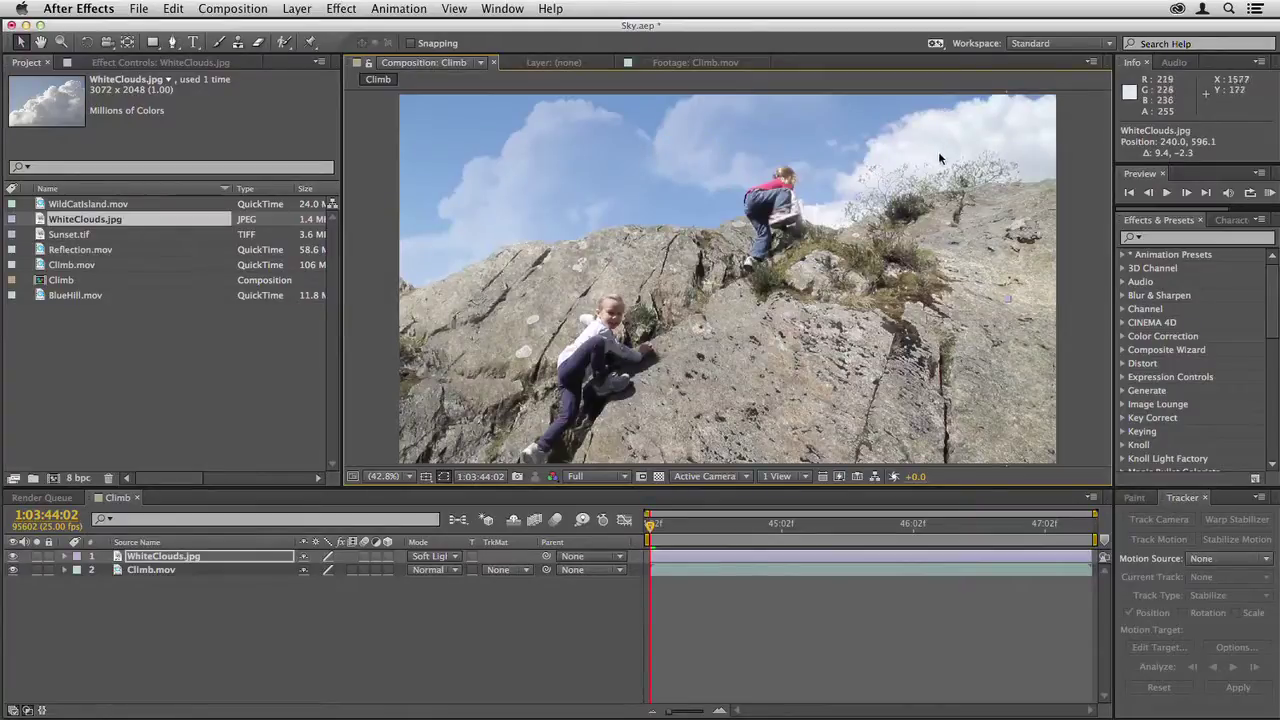
{"action": "right_click", "coordinate": [573, 183]}
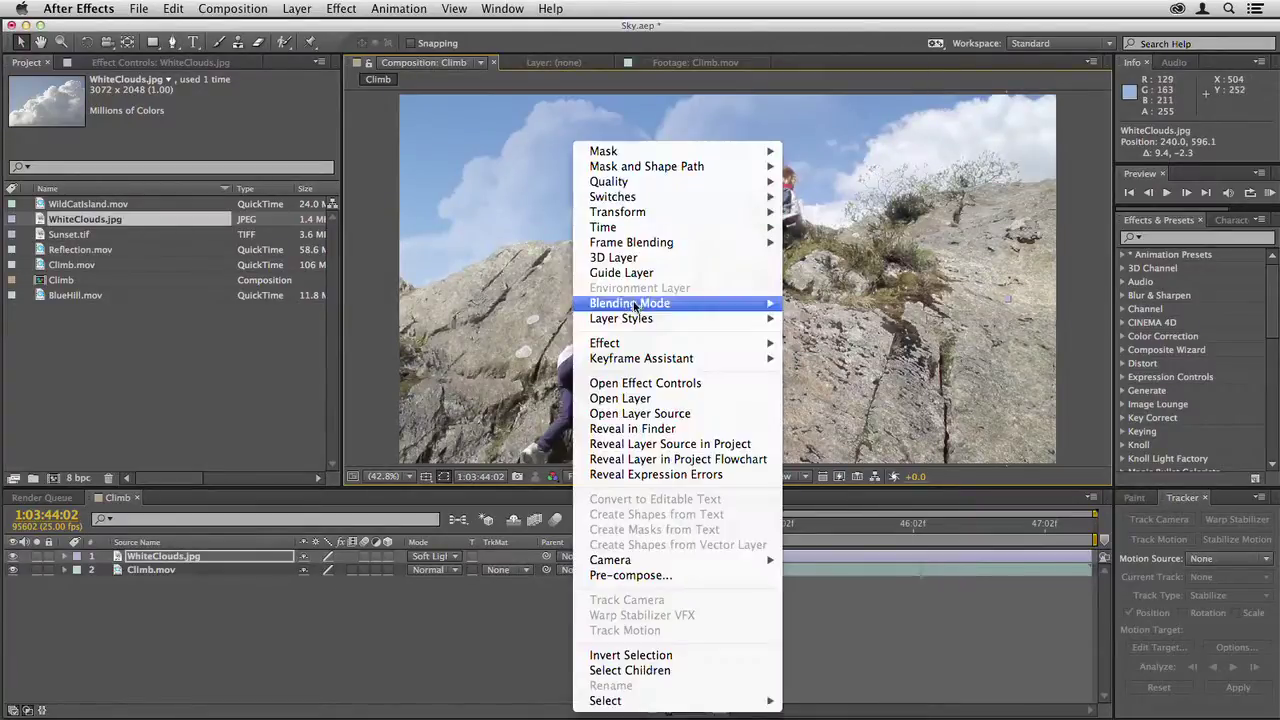
{"action": "mouse_move", "coordinate": [634, 305]}
{"action": "left_click", "coordinate": [885, 370]}
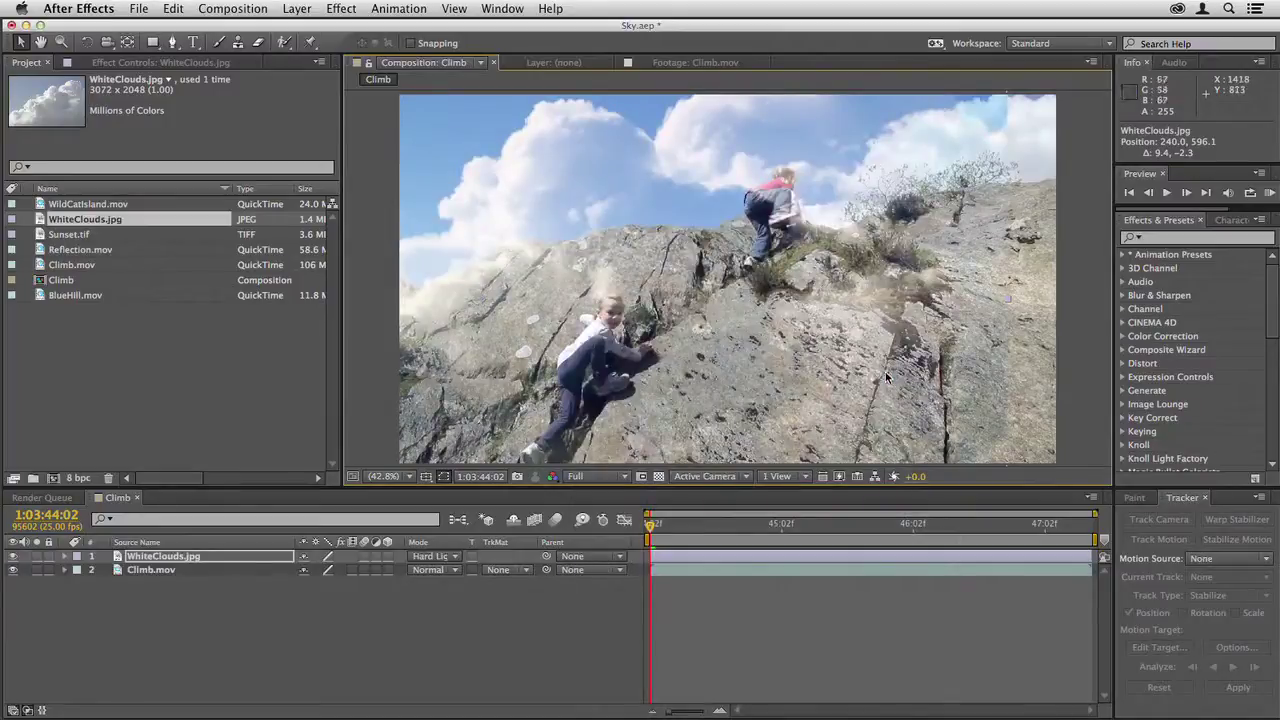
Drag the clouds lower over the left sky, then view at 100% panned to the ridge's left end.
{"action": "left_click_drag", "start_coordinate": [660, 315], "coordinate": [421, 373]}
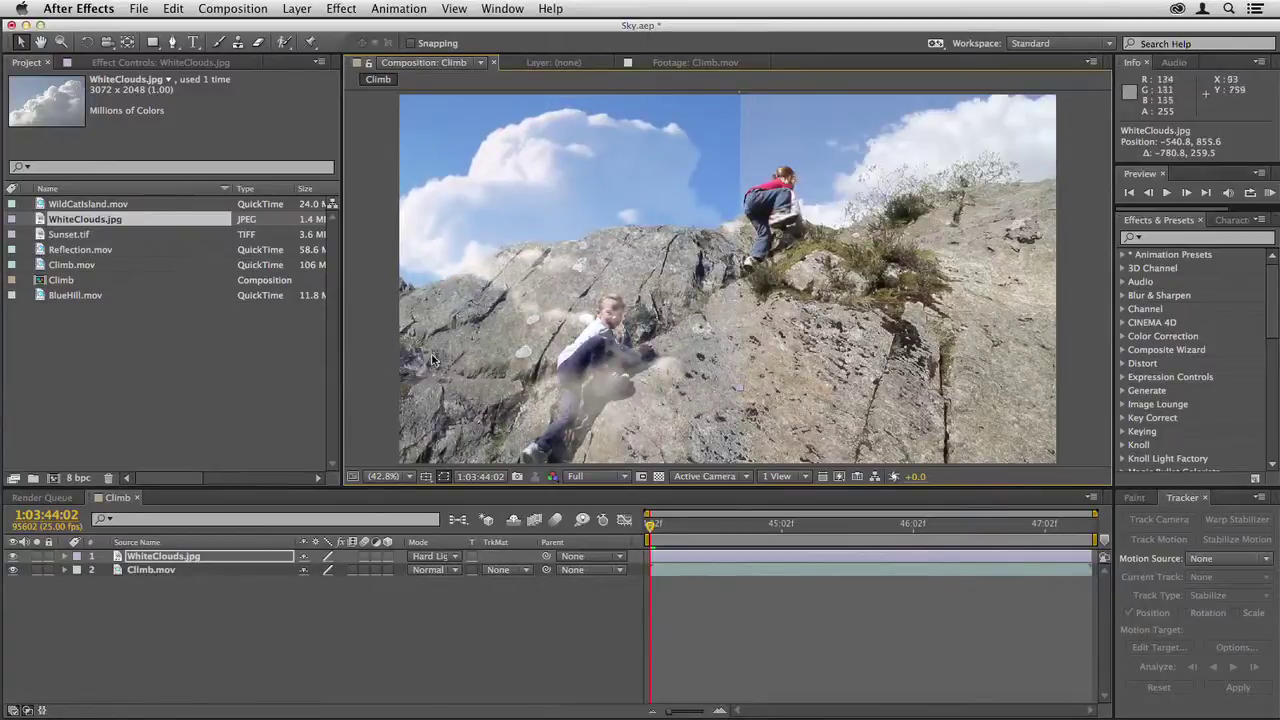
{"action": "key", "text": "period"}
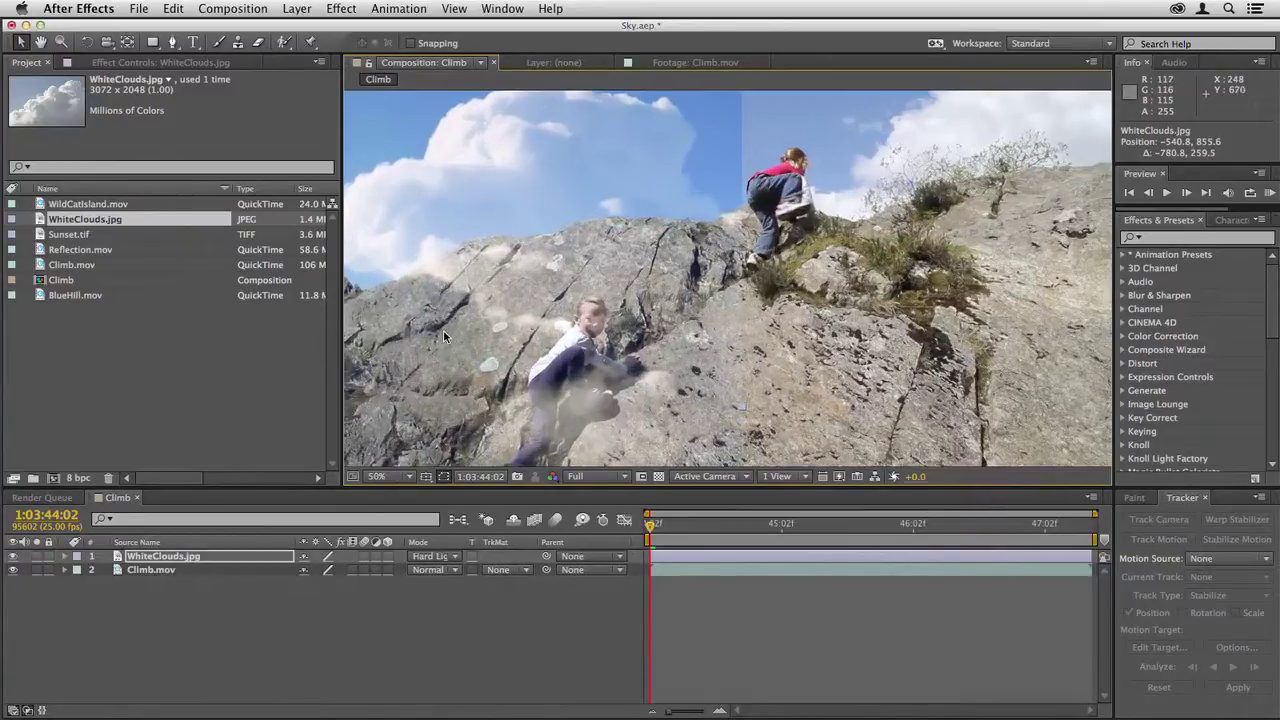
{"action": "key", "text": "slash"}
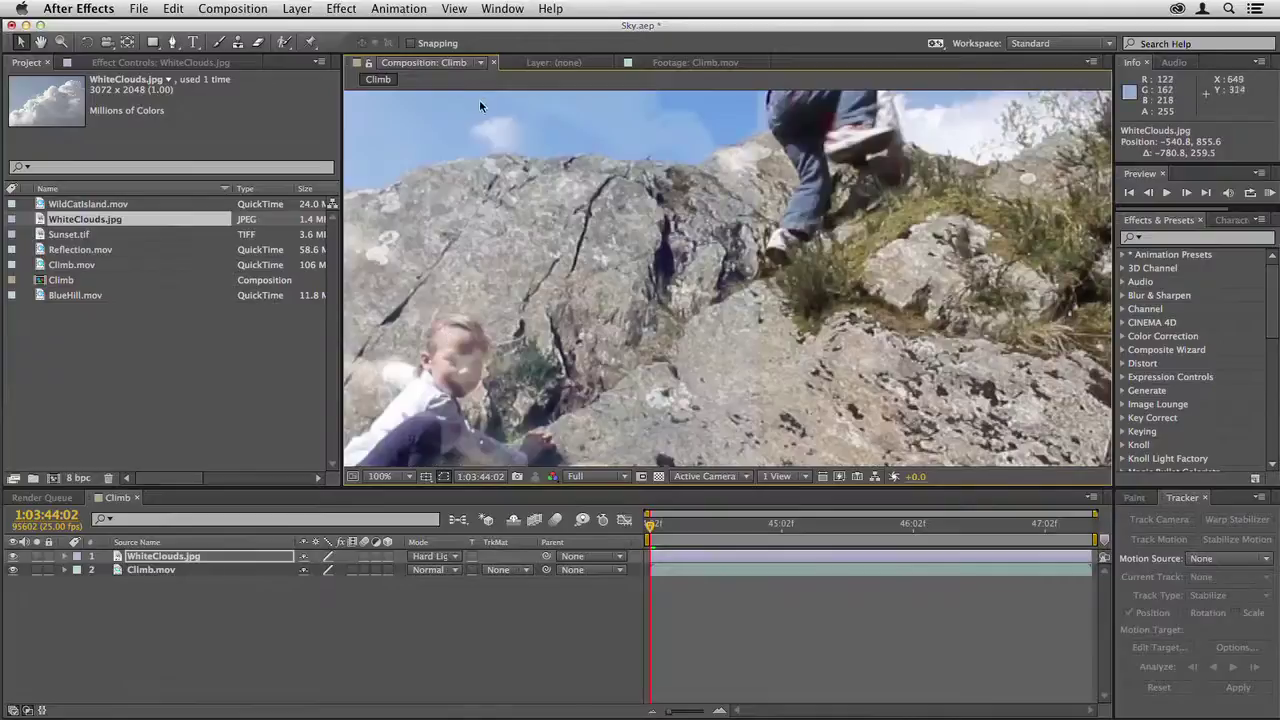
{"action": "key", "text": "h"}
{"action": "left_click_drag", "start_coordinate": [455, 188], "coordinate": [833, 185]}
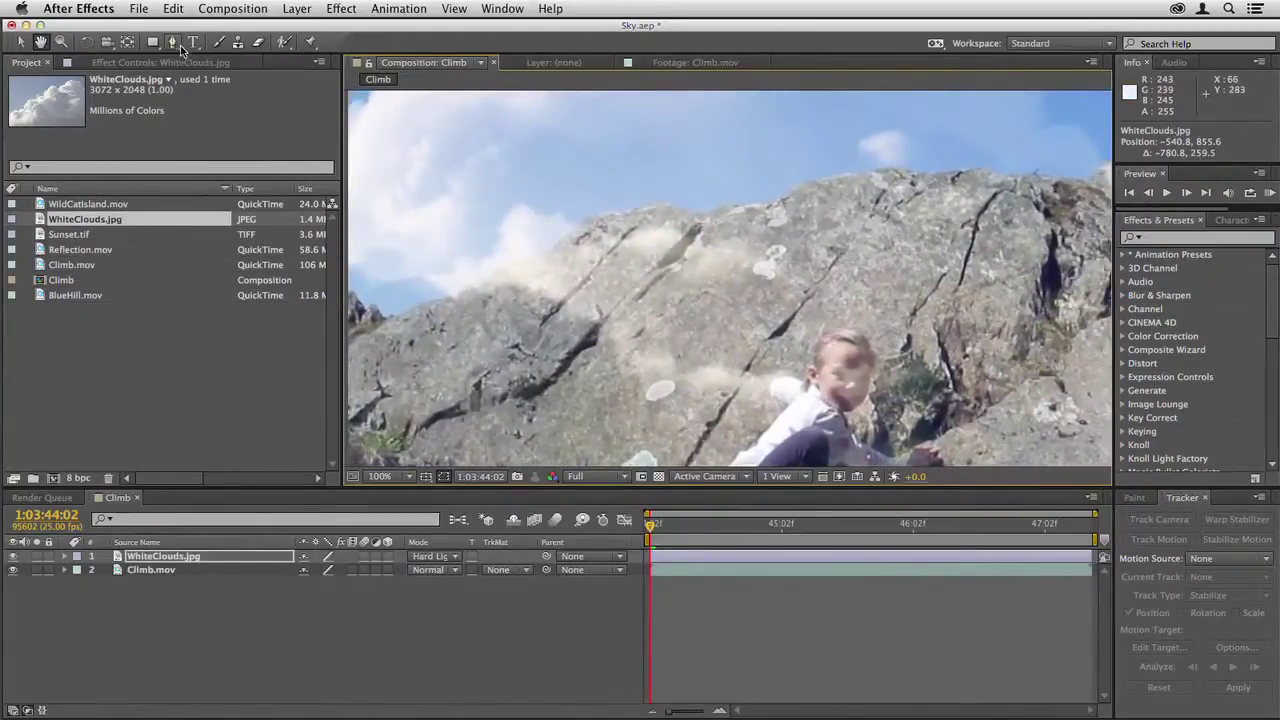
{"action": "left_click", "coordinate": [172, 42]}
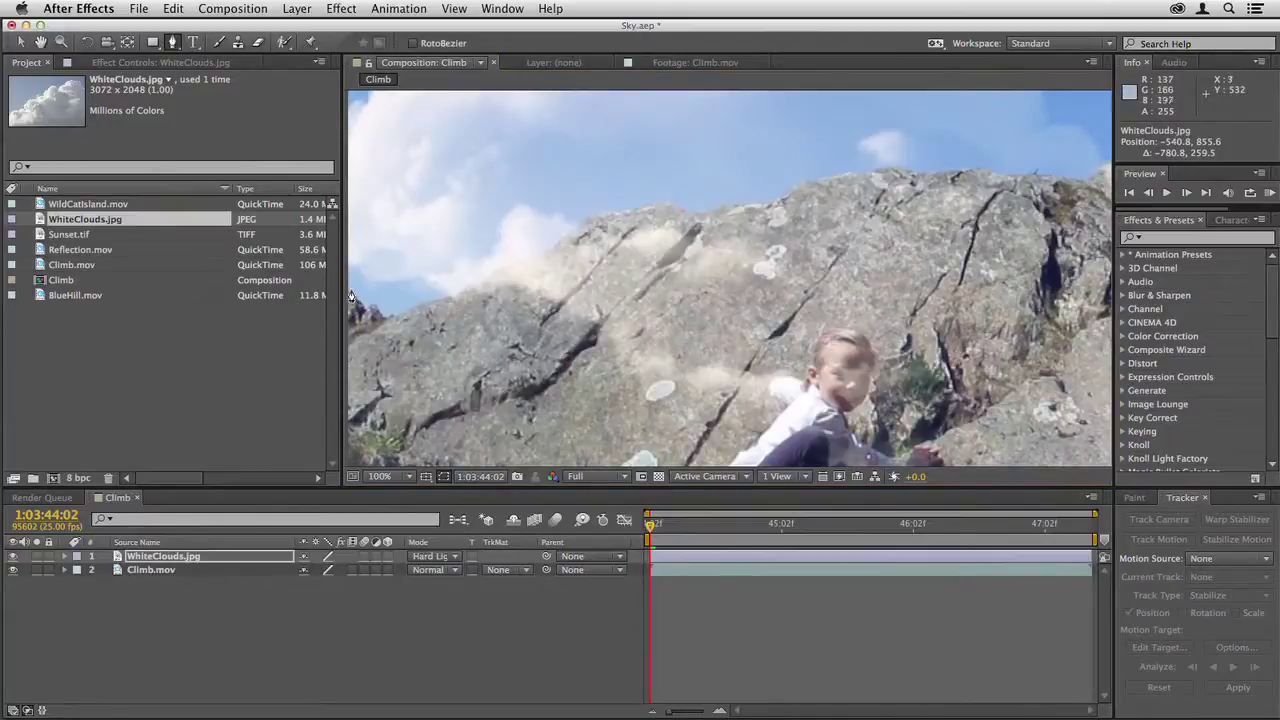
Trace the cloud mask with Pen points along the rock ridge from its left edge rightward.
{"action": "left_click", "coordinate": [350, 290]}
{"action": "left_click", "coordinate": [366, 310]}
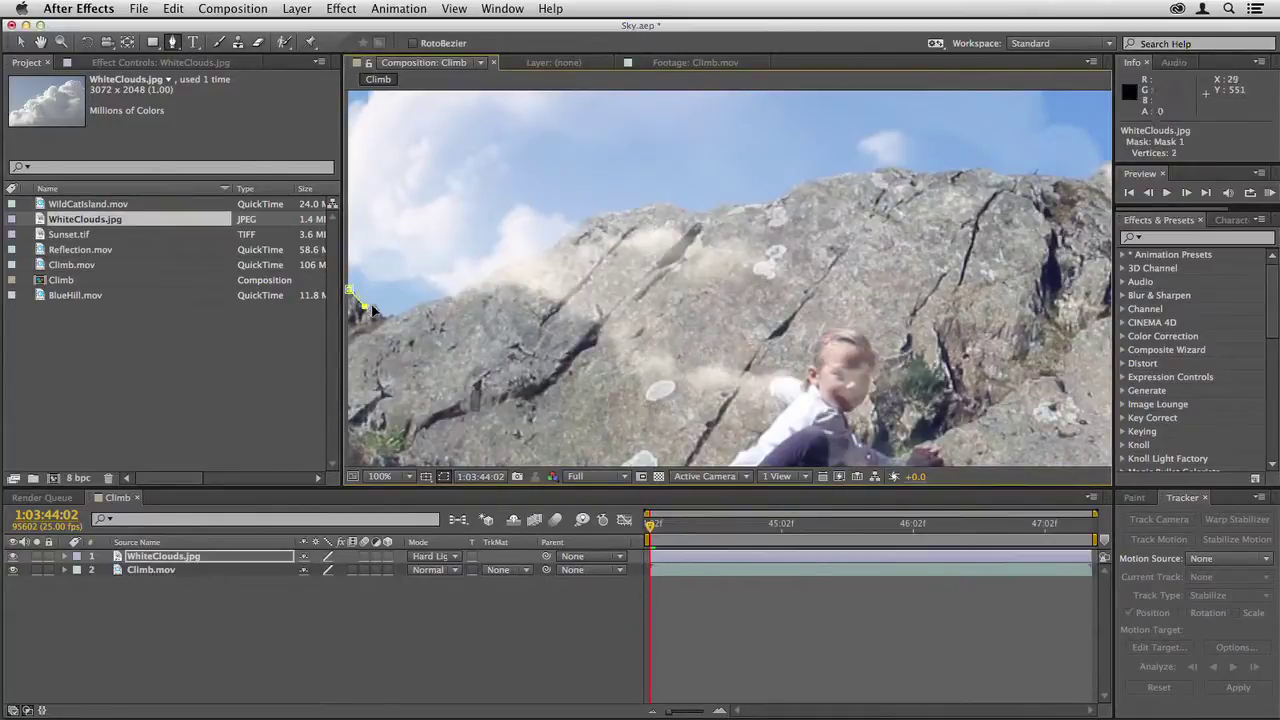
{"action": "left_click", "coordinate": [374, 304]}
{"action": "left_click", "coordinate": [399, 311]}
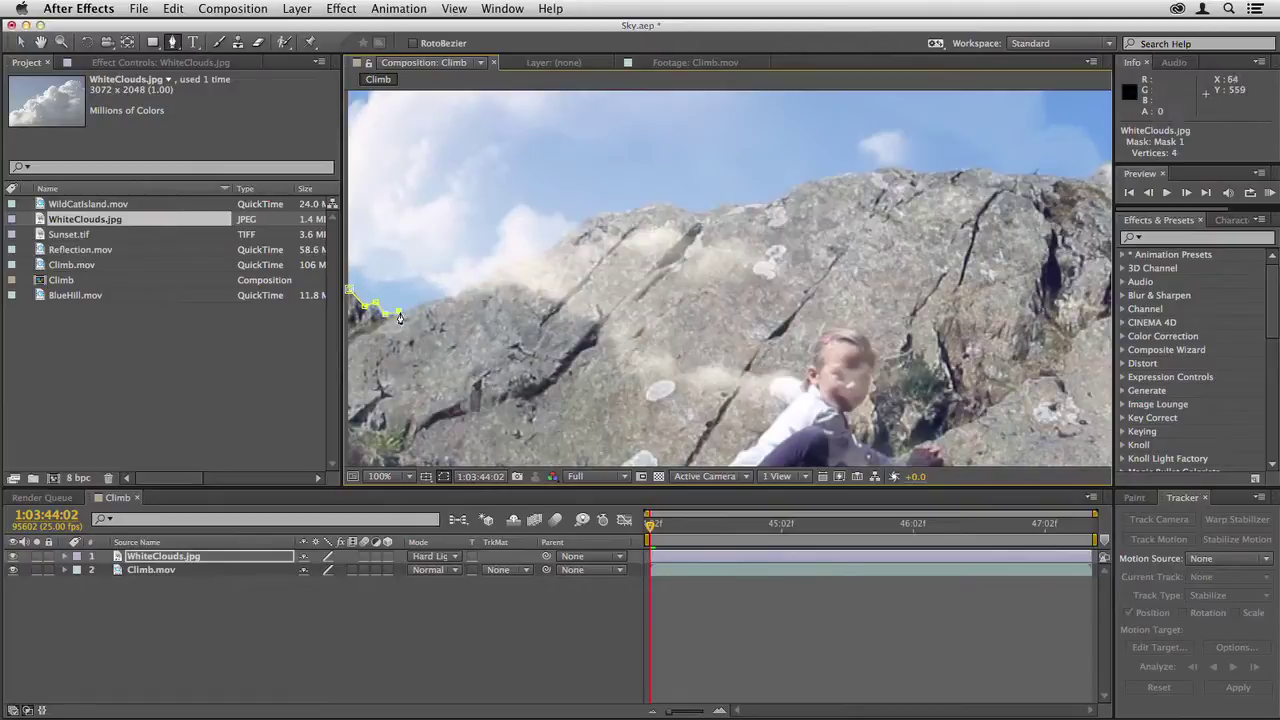
{"action": "left_click", "coordinate": [470, 281]}
{"action": "left_click", "coordinate": [512, 265]}
{"action": "left_click", "coordinate": [531, 258]}
{"action": "left_click", "coordinate": [553, 248]}
{"action": "left_click", "coordinate": [584, 219]}
{"action": "left_click", "coordinate": [625, 212]}
{"action": "left_click", "coordinate": [658, 202]}
{"action": "left_click", "coordinate": [674, 205]}
{"action": "left_click", "coordinate": [690, 211]}
{"action": "left_click", "coordinate": [720, 205]}
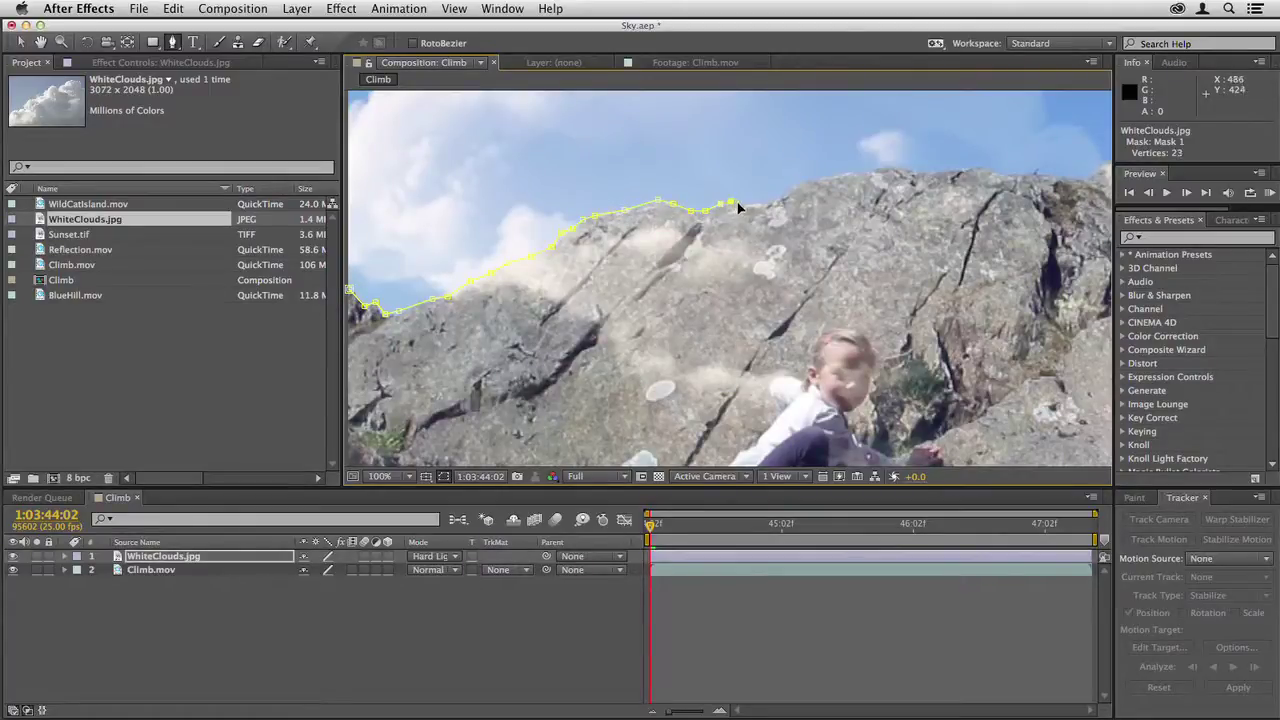
{"action": "left_click", "coordinate": [740, 203]}
{"action": "left_click", "coordinate": [781, 195]}
{"action": "left_click", "coordinate": [788, 189]}
{"action": "left_click", "coordinate": [795, 184]}
{"action": "left_click", "coordinate": [808, 178]}
{"action": "left_click", "coordinate": [852, 173]}
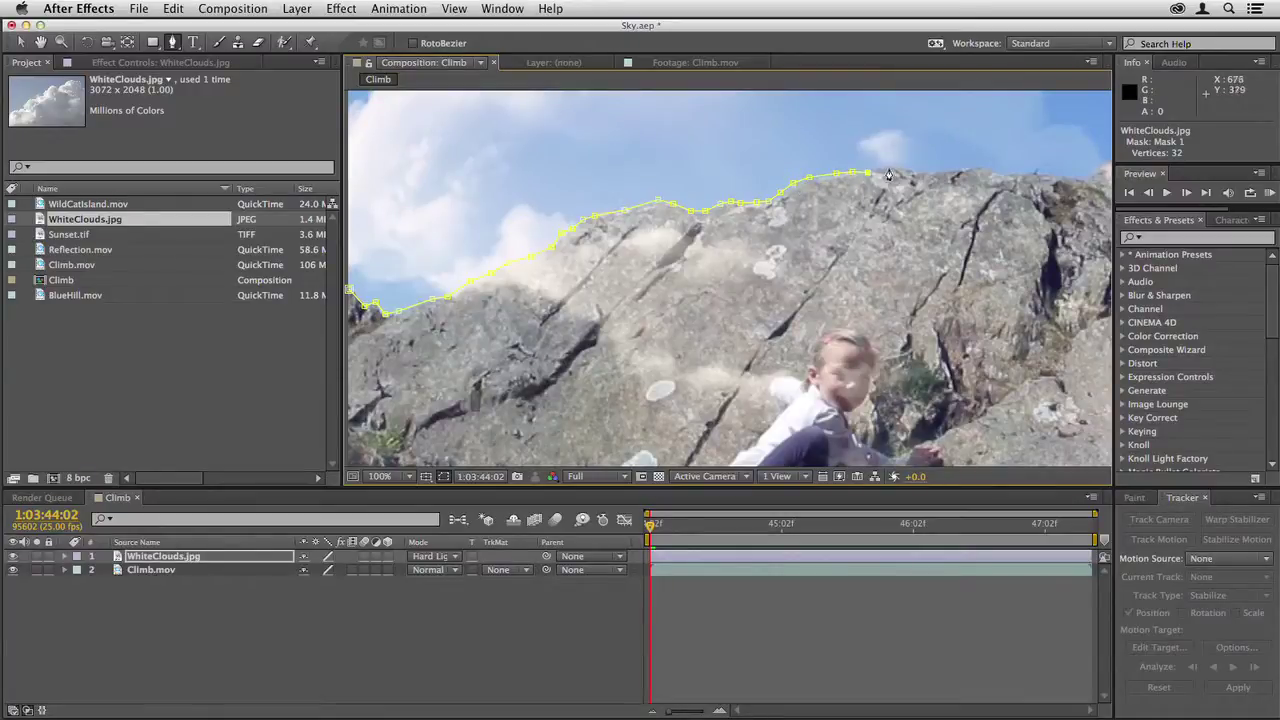
{"action": "left_click", "coordinate": [871, 171]}
{"action": "left_click", "coordinate": [889, 168]}
{"action": "left_click", "coordinate": [912, 171]}
{"action": "left_click", "coordinate": [938, 173]}
{"action": "left_click", "coordinate": [961, 172]}
Pan further along and continue the mask across the ridge, undoing the last stray point.
{"action": "key", "text": "space"}
{"action": "left_click_drag", "start_coordinate": [976, 210], "coordinate": [625, 252]}
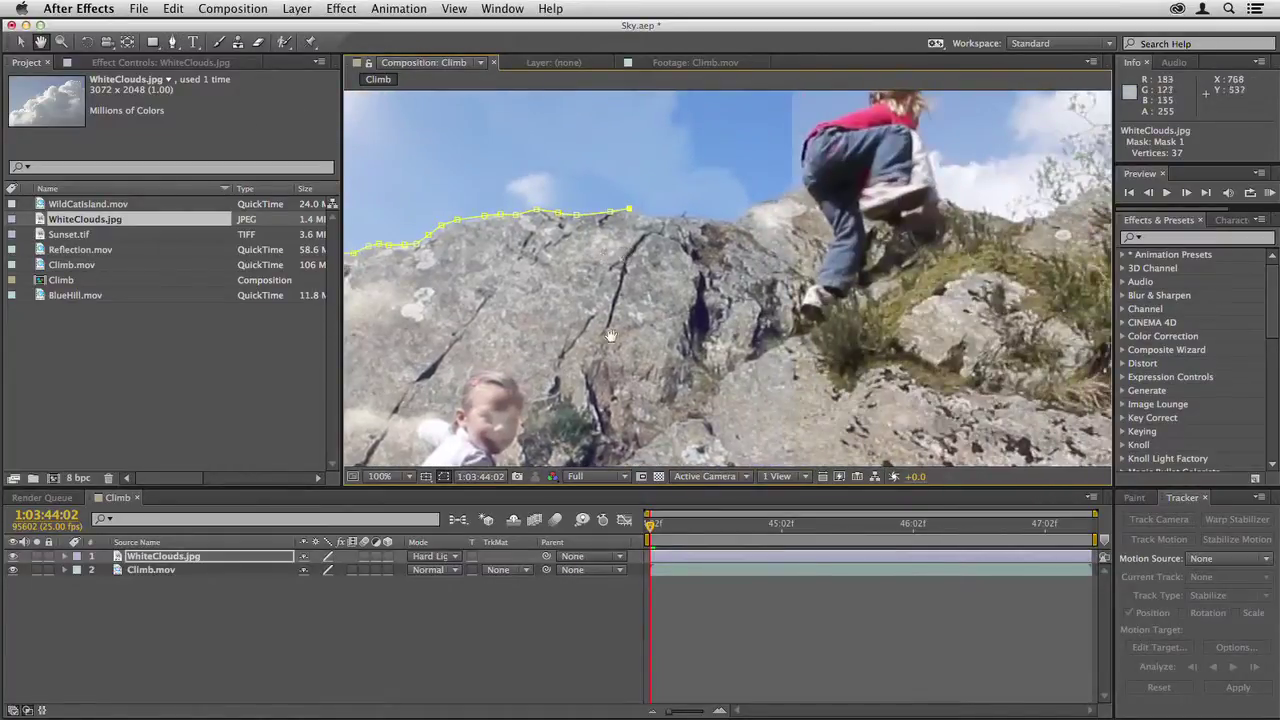
{"action": "left_click", "coordinate": [655, 215]}
{"action": "left_click", "coordinate": [676, 215]}
{"action": "left_click", "coordinate": [693, 214]}
{"action": "left_click", "coordinate": [716, 216]}
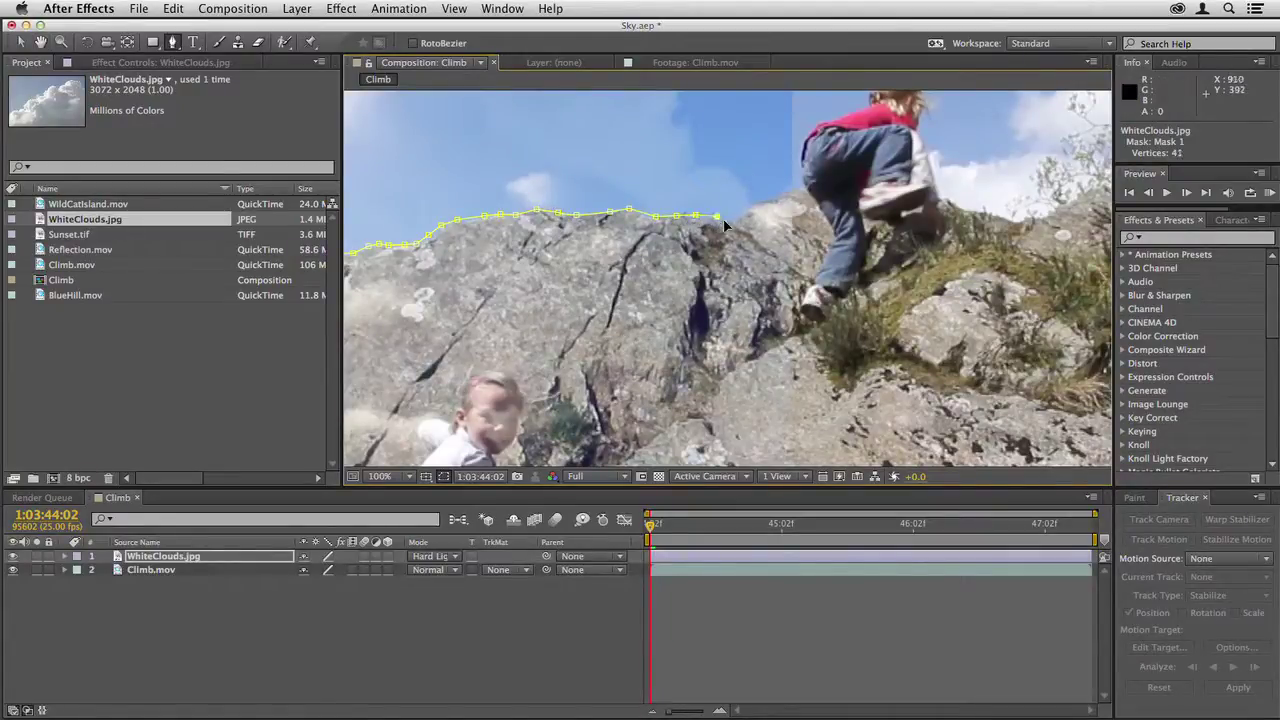
{"action": "left_click", "coordinate": [727, 220]}
{"action": "left_click", "coordinate": [738, 218]}
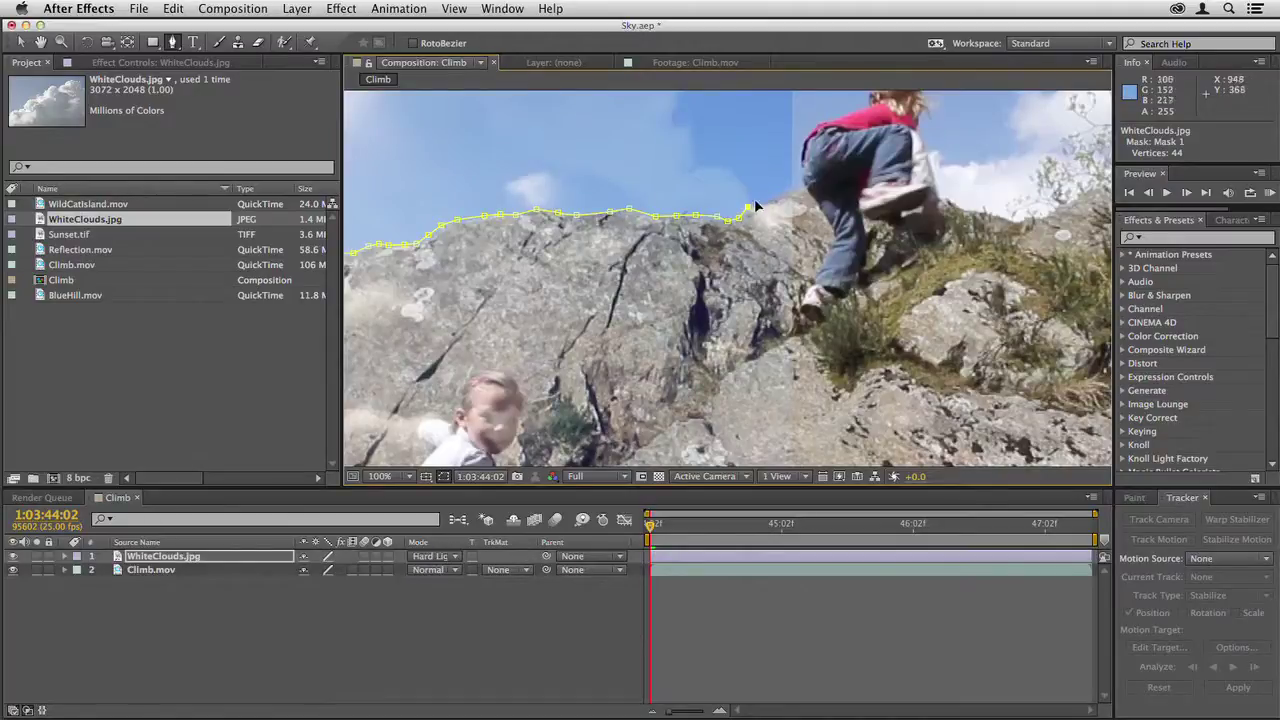
{"action": "key", "text": "super+z"}
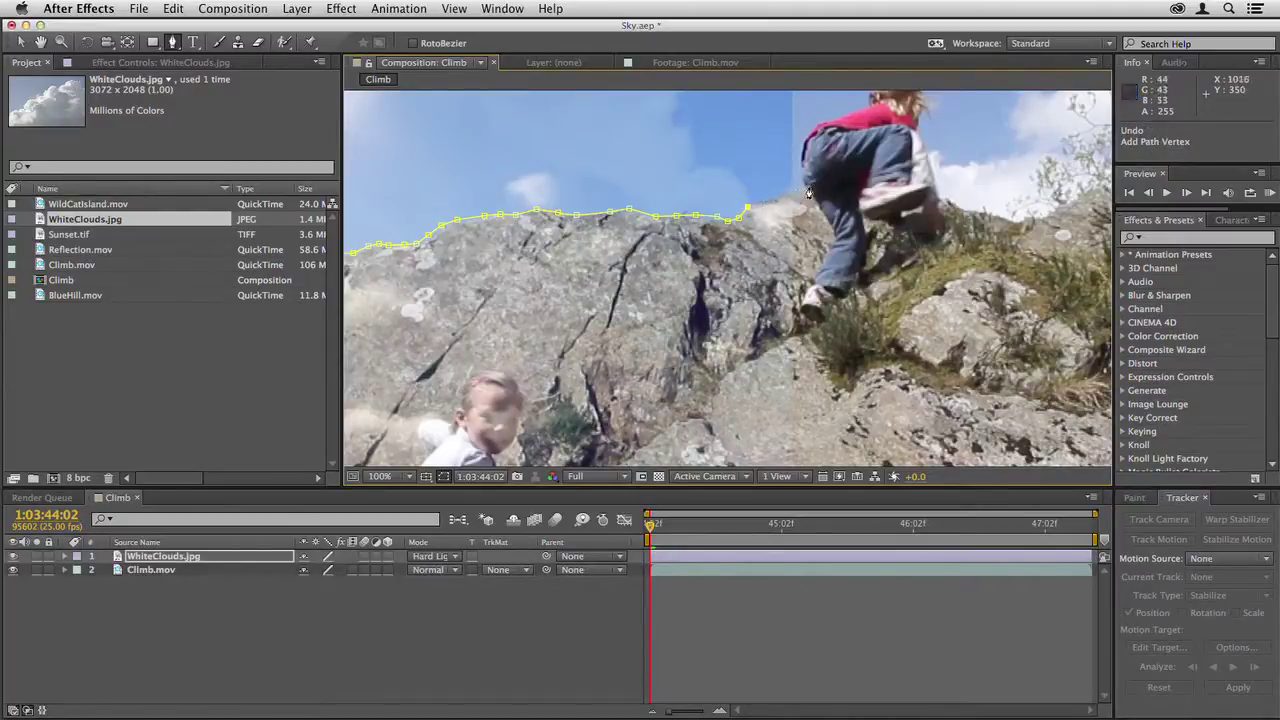
Extend the mask from where the ridge meets the cloud up the cloud's right edge.
{"action": "left_click", "coordinate": [746, 189]}
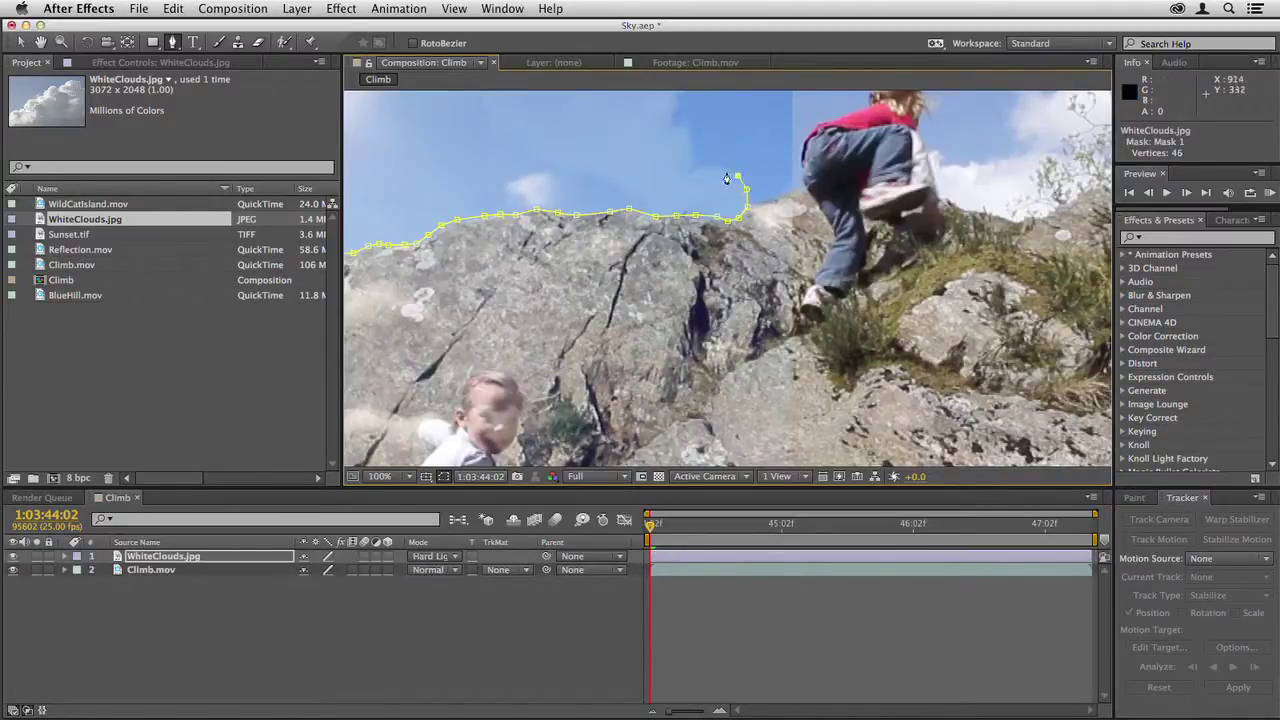
{"action": "left_click", "coordinate": [716, 168]}
{"action": "left_click", "coordinate": [695, 166]}
{"action": "left_click", "coordinate": [695, 150]}
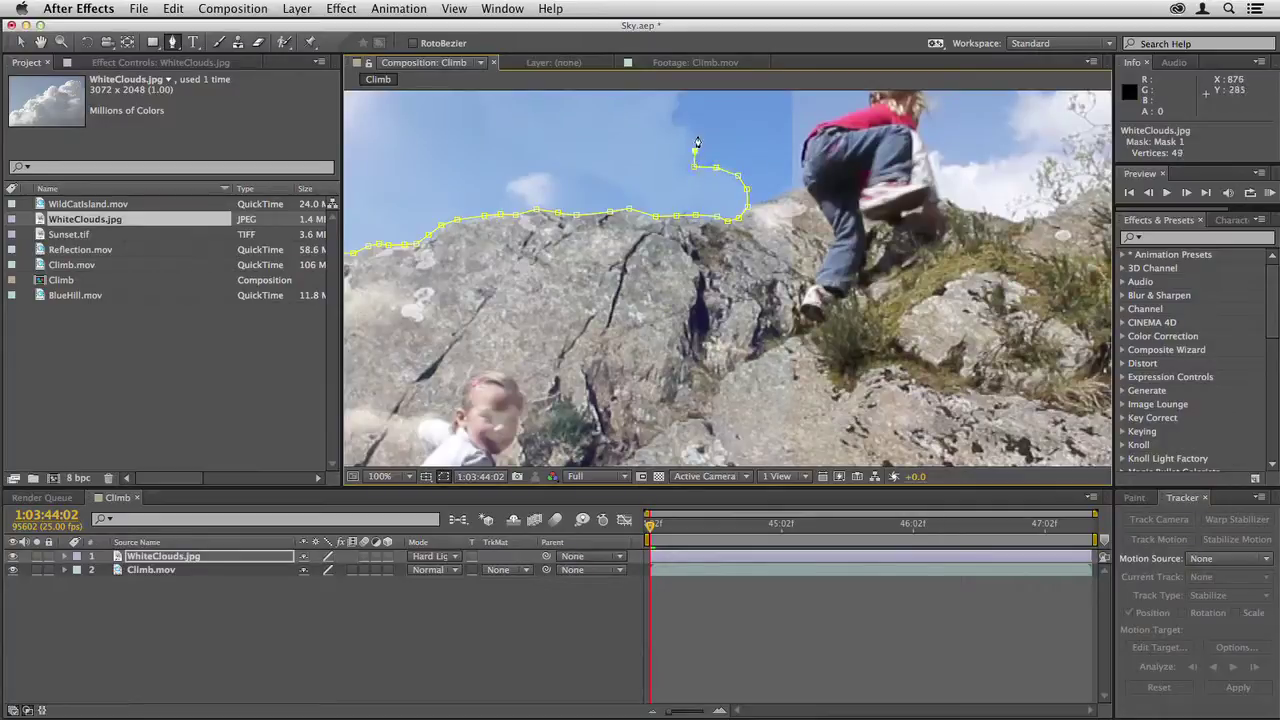
{"action": "left_click", "coordinate": [695, 128]}
{"action": "scroll", "coordinate": [675, 128], "scroll_direction": "down", "scroll_amount": 2}
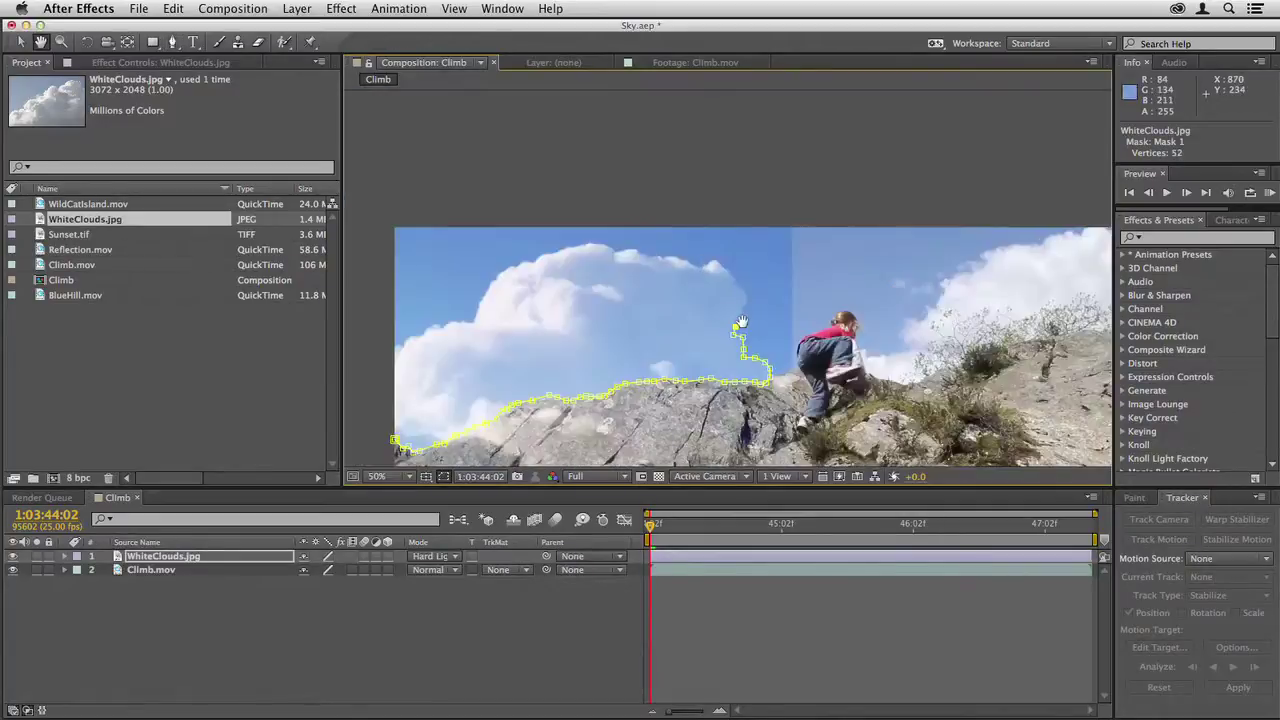
Continue the mask up the cloud's right edge and leftward across the cloud top.
{"action": "key", "text": "g"}
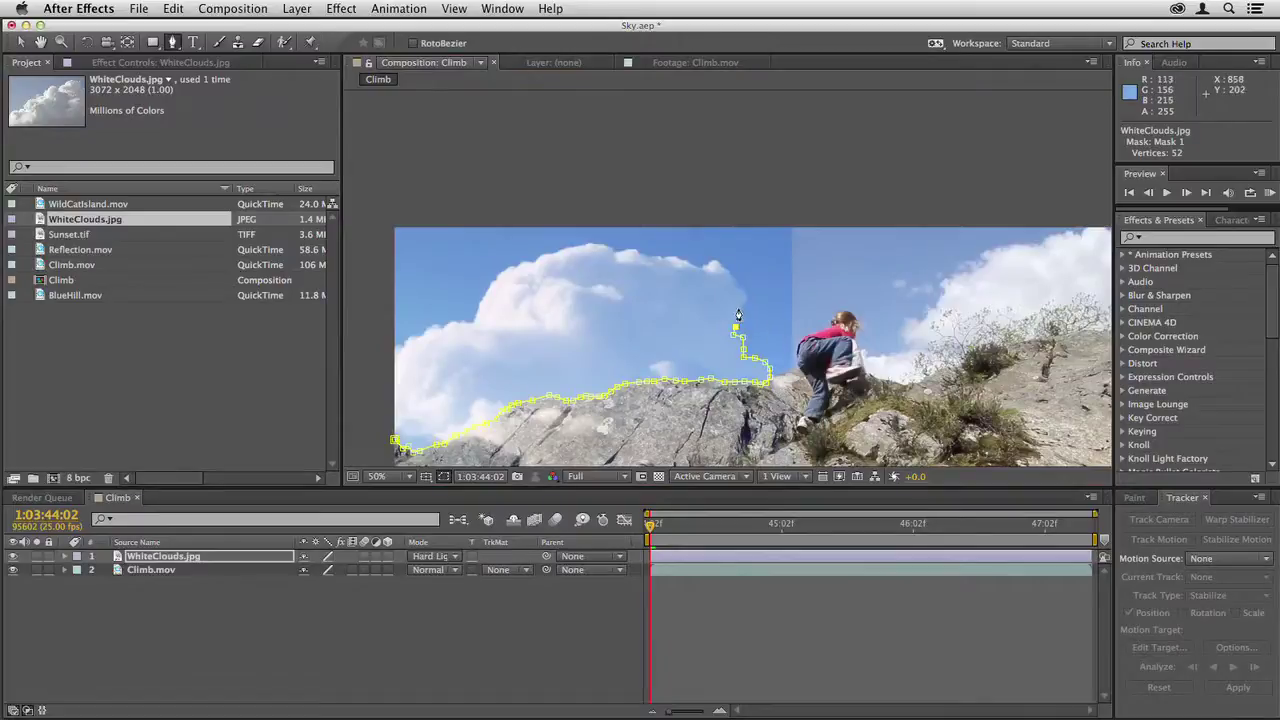
{"action": "left_click", "coordinate": [742, 314]}
{"action": "left_click", "coordinate": [748, 294]}
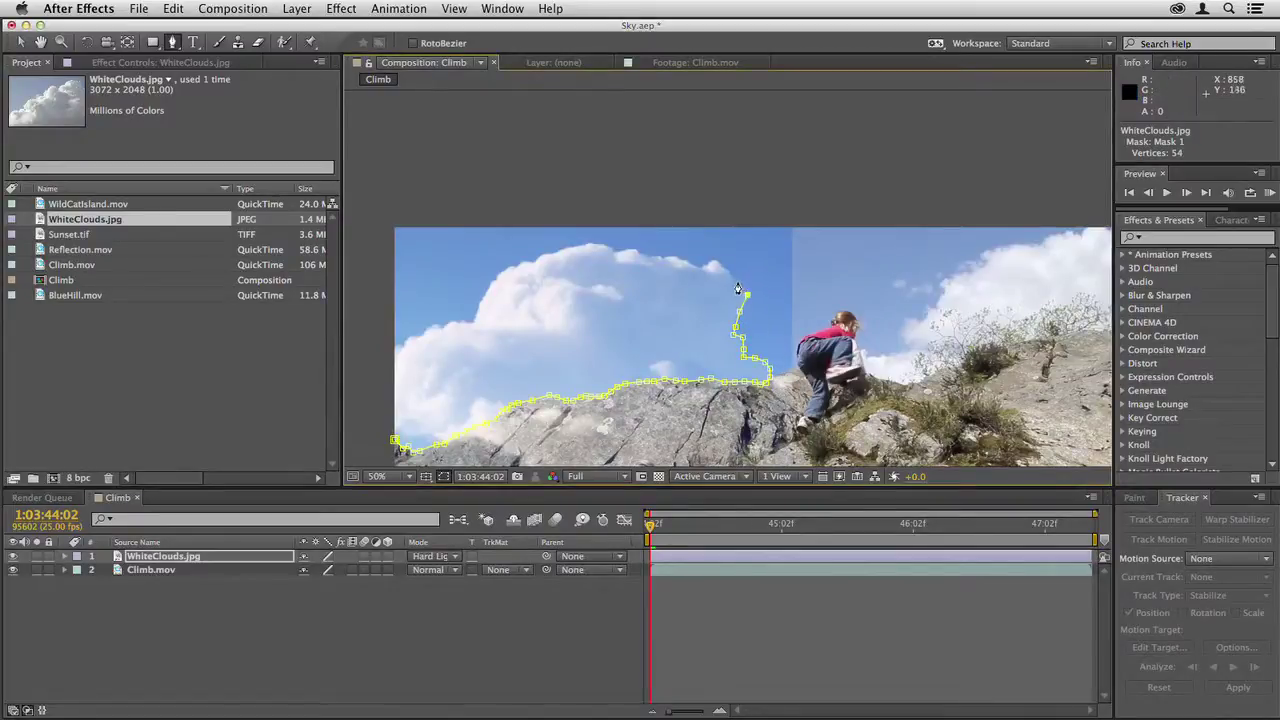
{"action": "left_click", "coordinate": [737, 281]}
{"action": "left_click", "coordinate": [727, 269]}
{"action": "left_click", "coordinate": [697, 262]}
{"action": "left_click", "coordinate": [668, 258]}
{"action": "left_click", "coordinate": [655, 256]}
{"action": "left_click", "coordinate": [631, 247]}
{"action": "left_click", "coordinate": [615, 245]}
{"action": "left_click", "coordinate": [599, 243]}
{"action": "left_click", "coordinate": [580, 244]}
{"action": "left_click", "coordinate": [566, 248]}
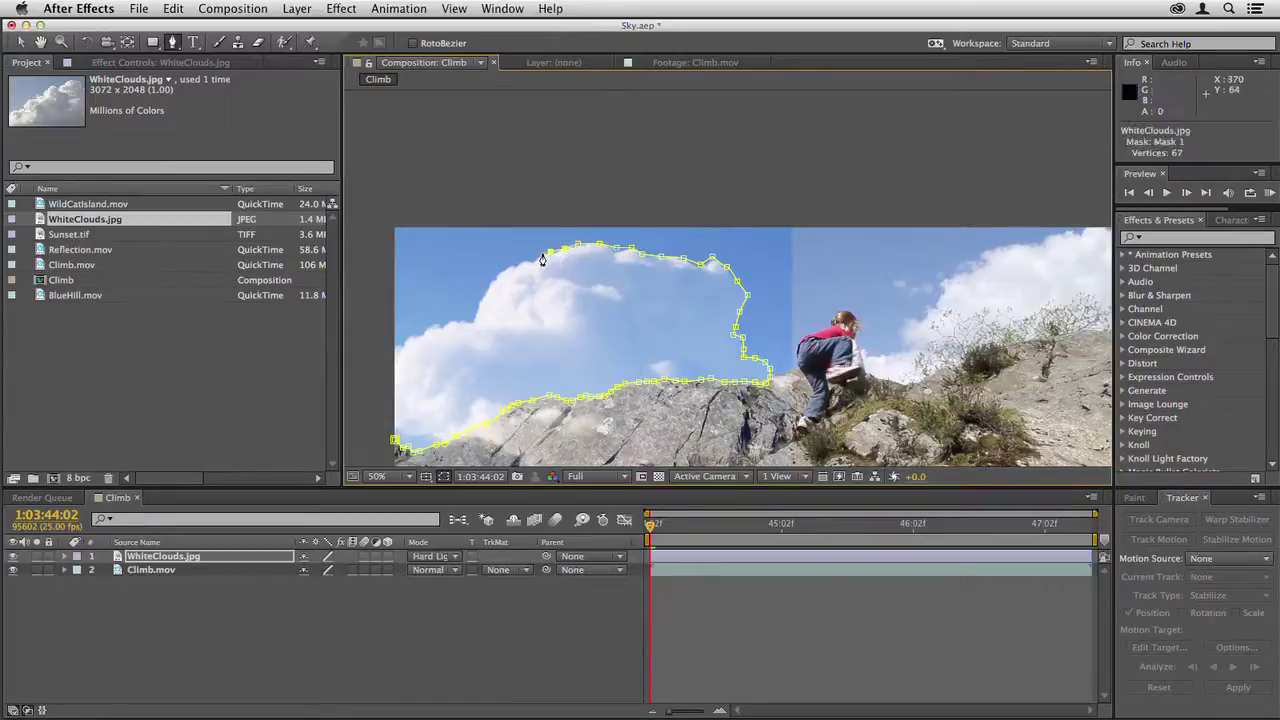
Carry the mask down the cloud's left side, close it at the first vertex, and deselect.
{"action": "left_click", "coordinate": [522, 263]}
{"action": "left_click", "coordinate": [513, 263]}
{"action": "left_click", "coordinate": [504, 266]}
{"action": "left_click", "coordinate": [488, 283]}
{"action": "left_click", "coordinate": [482, 293]}
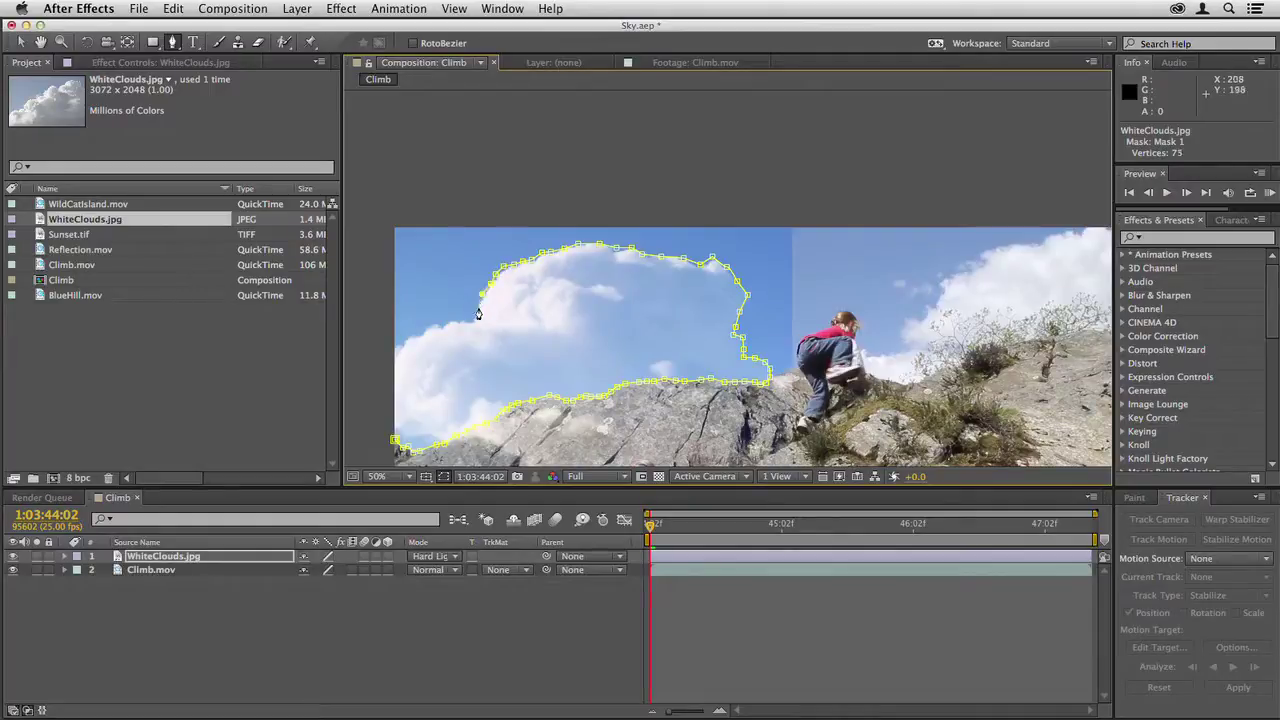
{"action": "left_click", "coordinate": [468, 320]}
{"action": "left_click", "coordinate": [447, 322]}
{"action": "left_click", "coordinate": [427, 324]}
{"action": "left_click", "coordinate": [409, 332]}
{"action": "left_click", "coordinate": [397, 338]}
{"action": "left_click", "coordinate": [386, 343]}
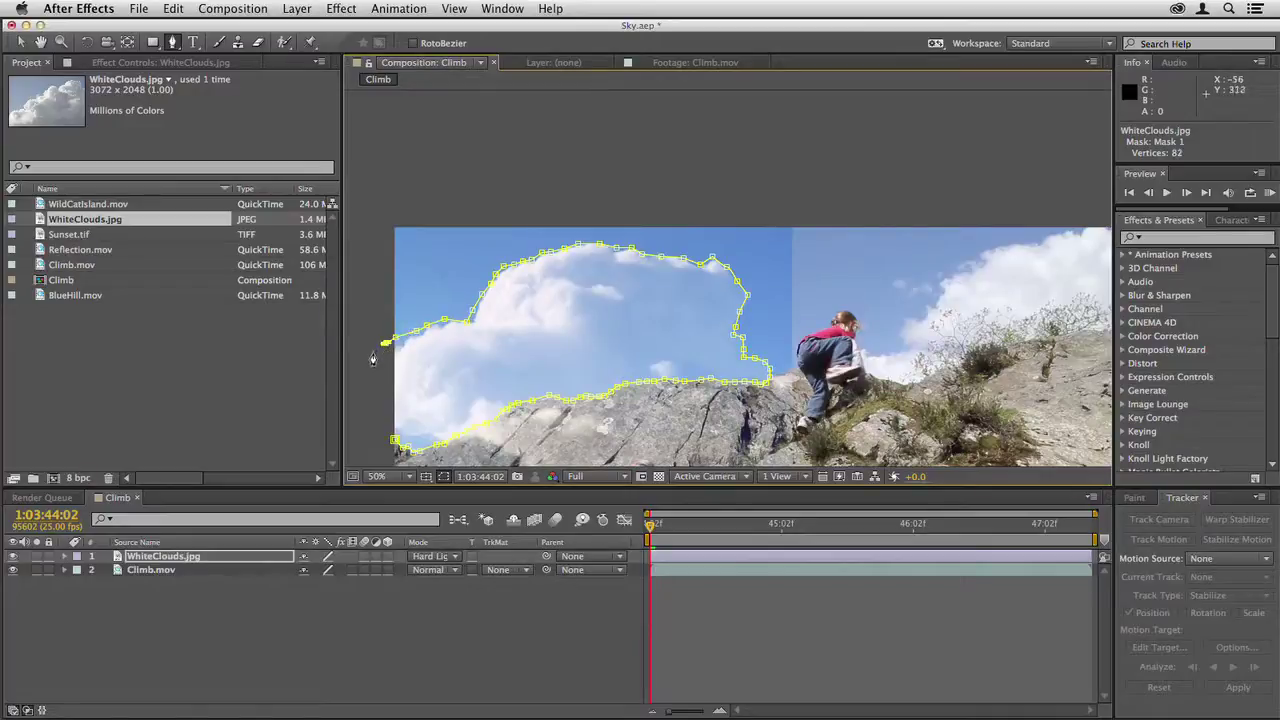
{"action": "left_click", "coordinate": [376, 428]}
{"action": "left_click", "coordinate": [395, 443]}
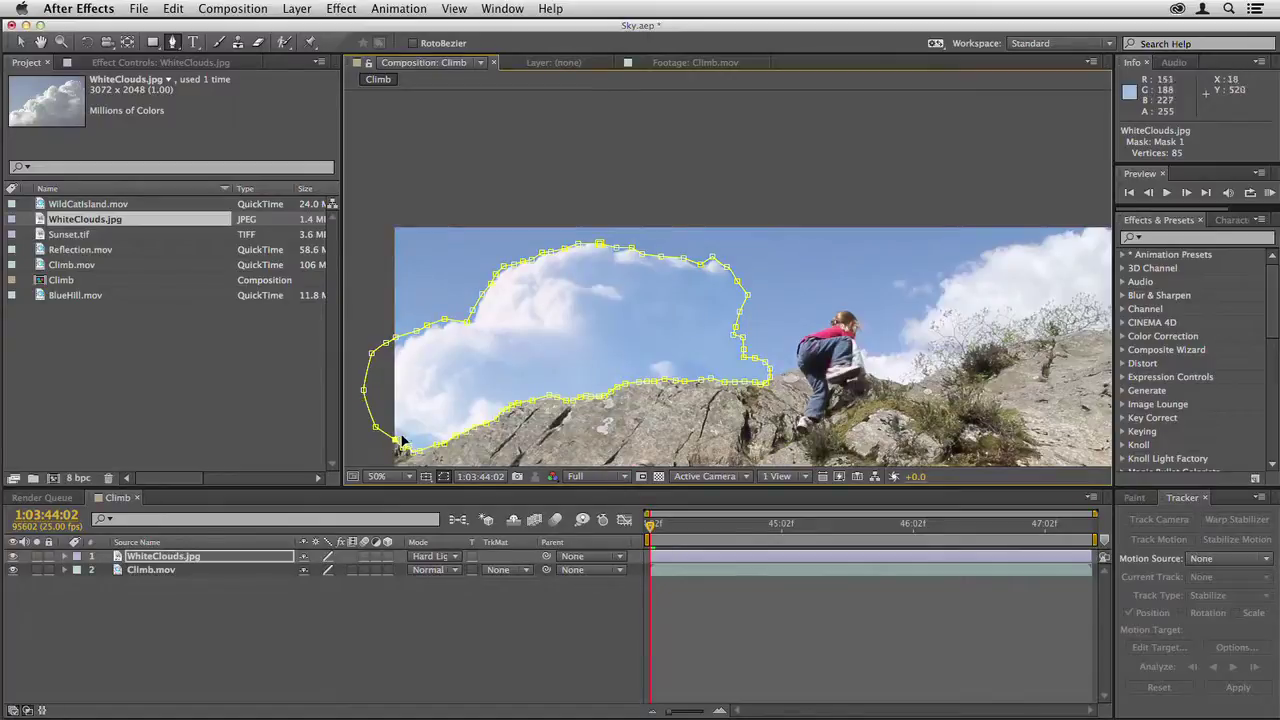
{"action": "left_click", "coordinate": [684, 600]}
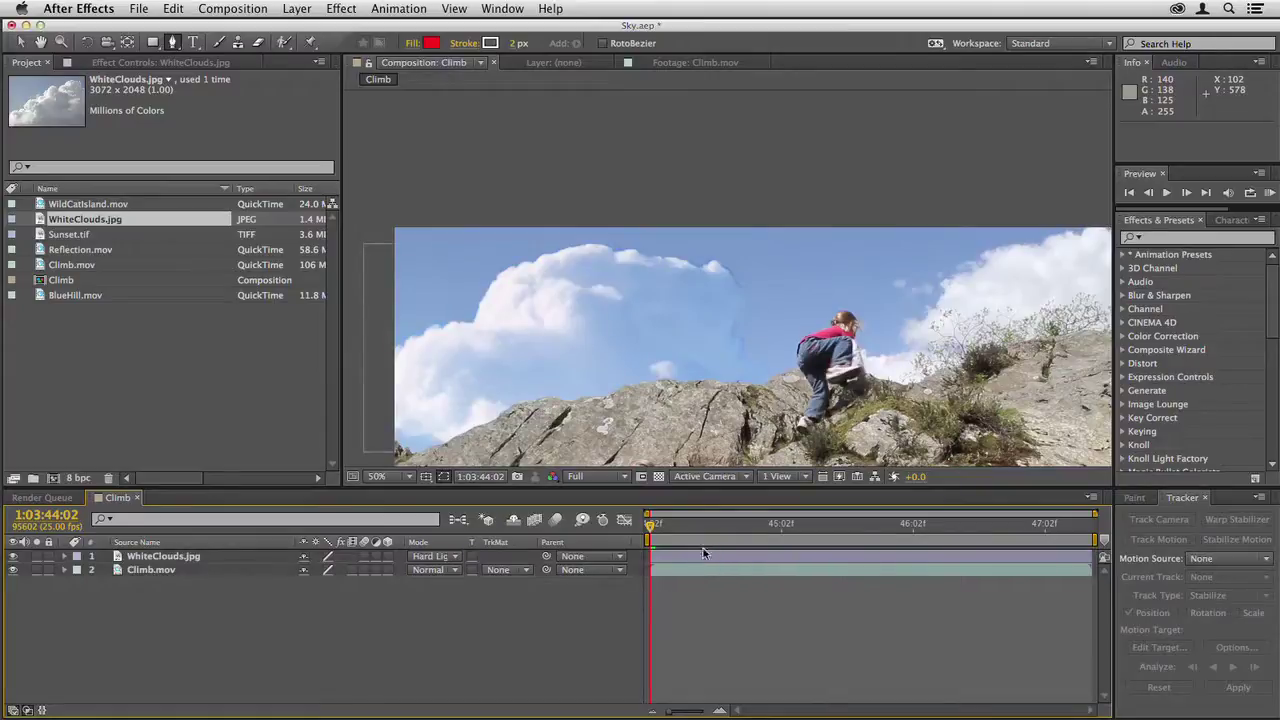
Soften the cloud mask with a 92-pixel feather and preview the soft edge.
{"action": "left_click", "coordinate": [698, 556]}
{"action": "key", "text": "f"}
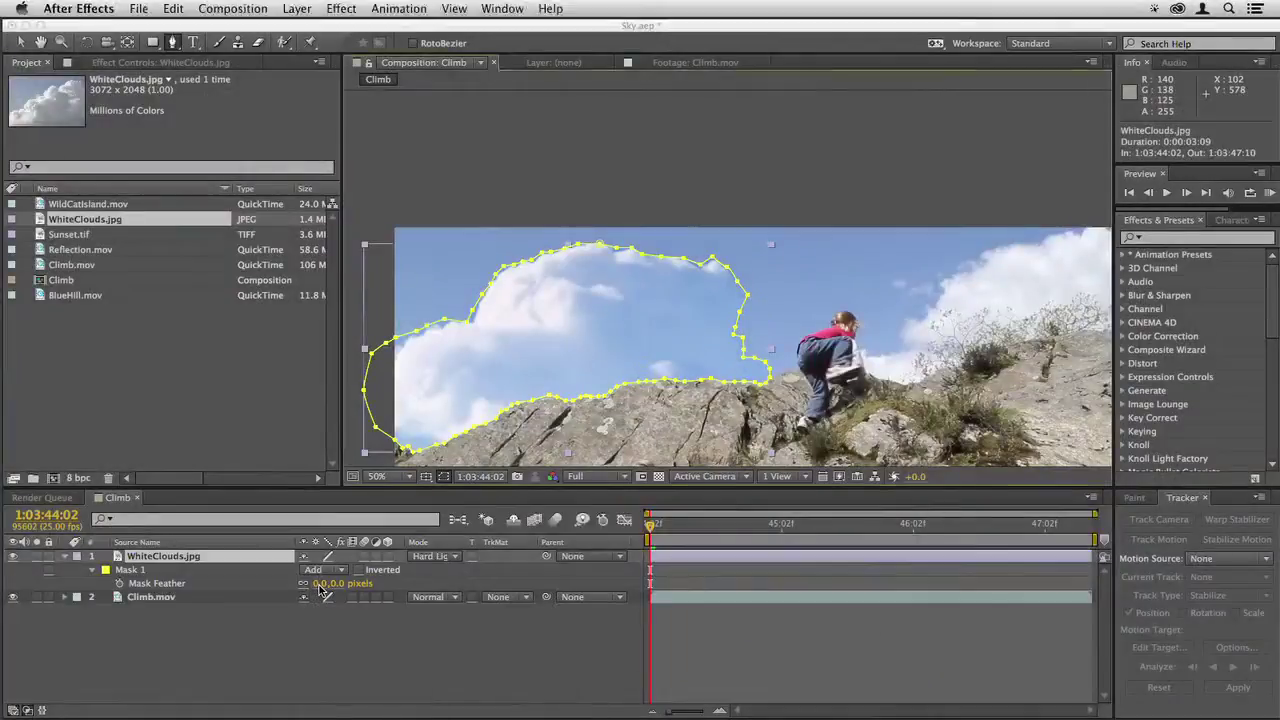
{"action": "mouse_move", "coordinate": [321, 584]}
{"action": "left_mouse_down"}
{"action": "mouse_move", "coordinate": [345, 583]}
{"action": "mouse_move", "coordinate": [320, 584]}
{"action": "left_mouse_up"}
{"action": "left_click", "coordinate": [743, 672]}
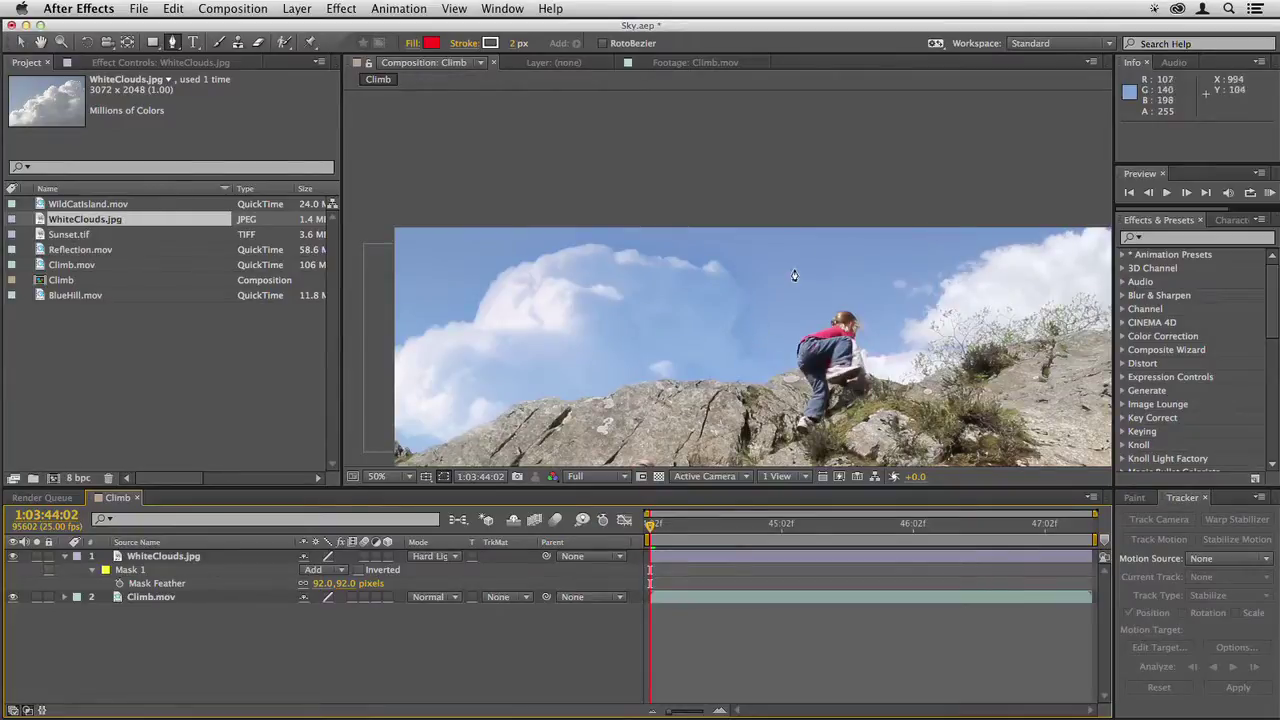
Set the WhiteClouds mask feather back to 0 pixels.
{"action": "left_click", "coordinate": [666, 556]}
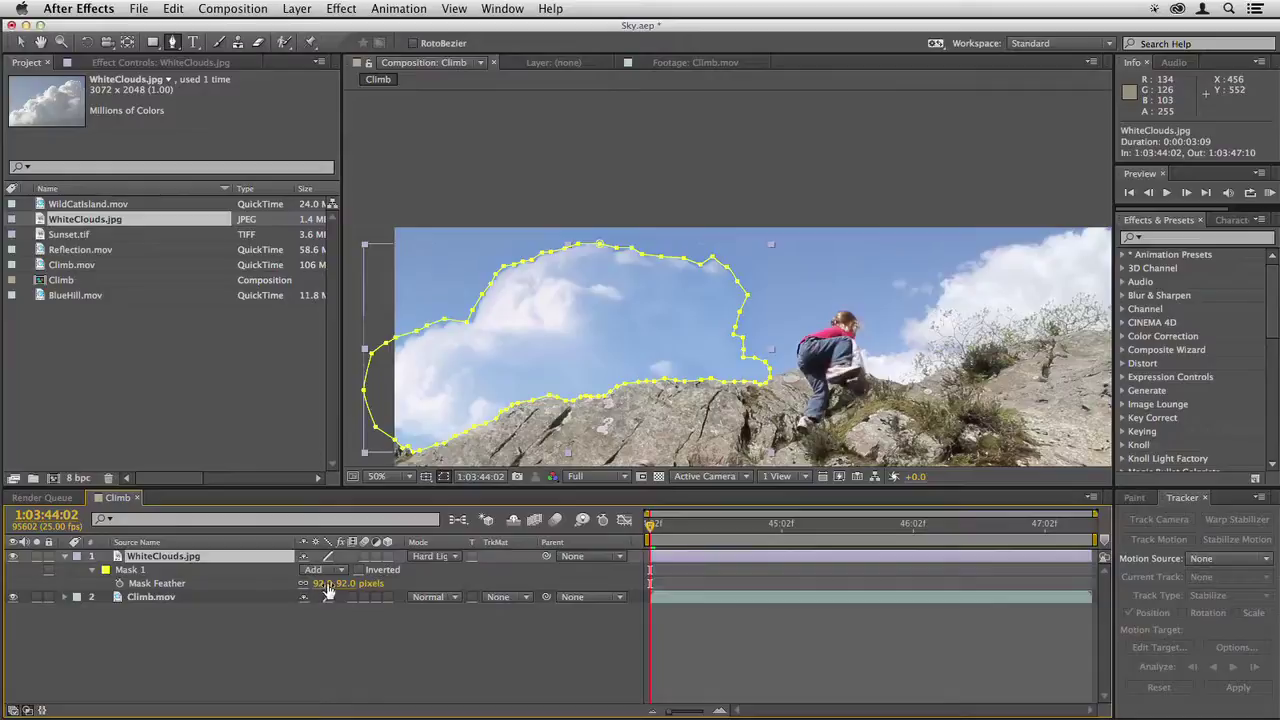
{"action": "left_click", "coordinate": [322, 583]}
{"action": "type", "text": "0"}
{"action": "key", "text": "Return"}
With the Mask Feather Tool, pull feather outward on the mask's right edge and inward into the cloud.
{"action": "left_click", "coordinate": [178, 46]}
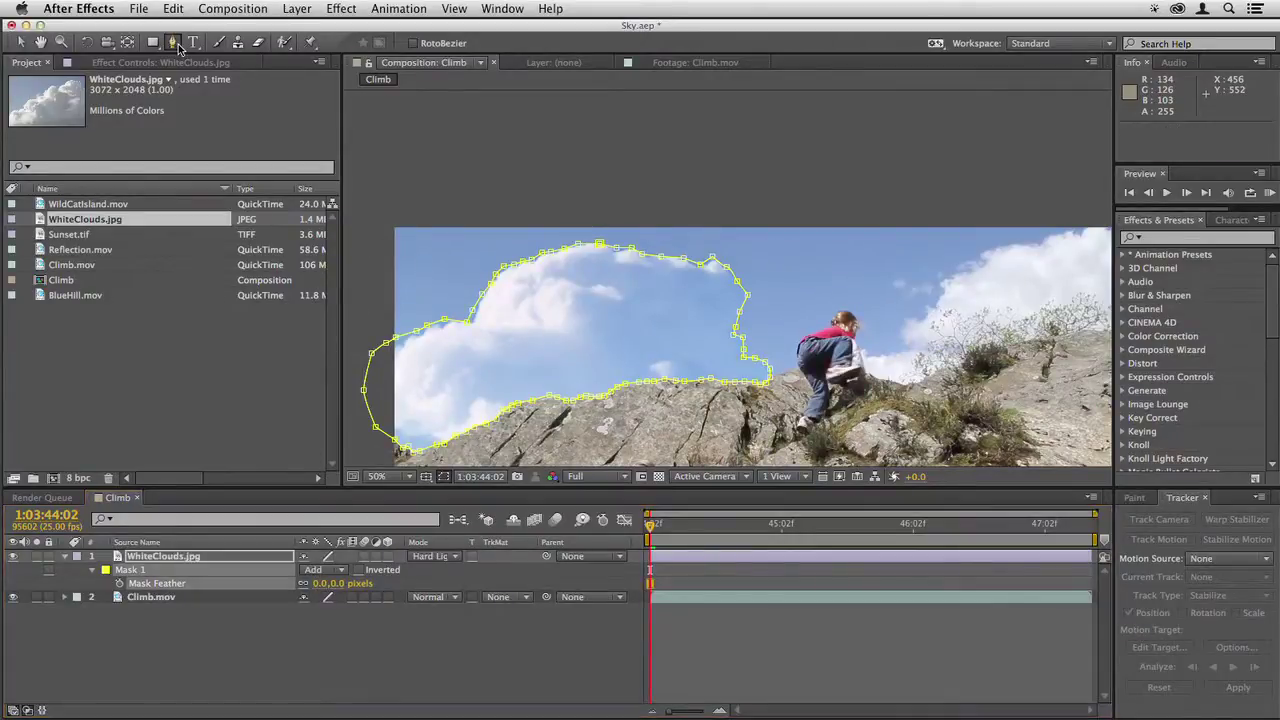
{"action": "left_click_drag", "start_coordinate": [178, 46], "coordinate": [234, 113]}
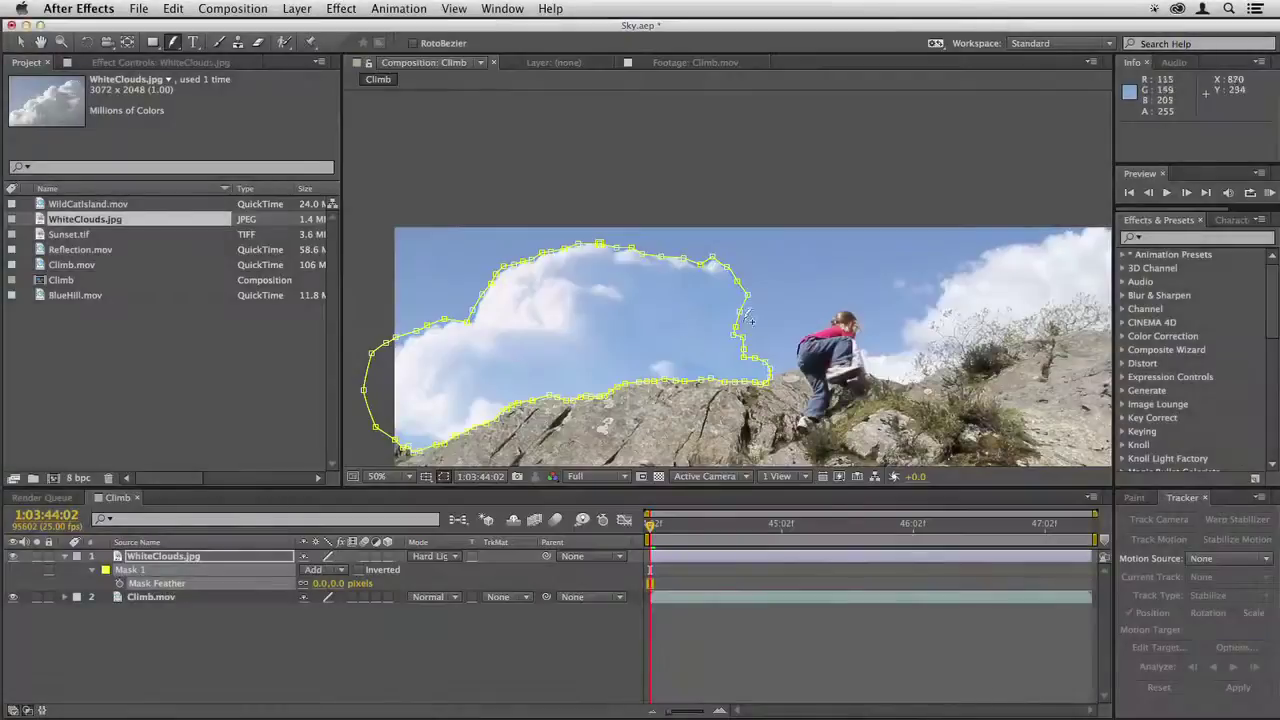
{"action": "left_click", "coordinate": [741, 313]}
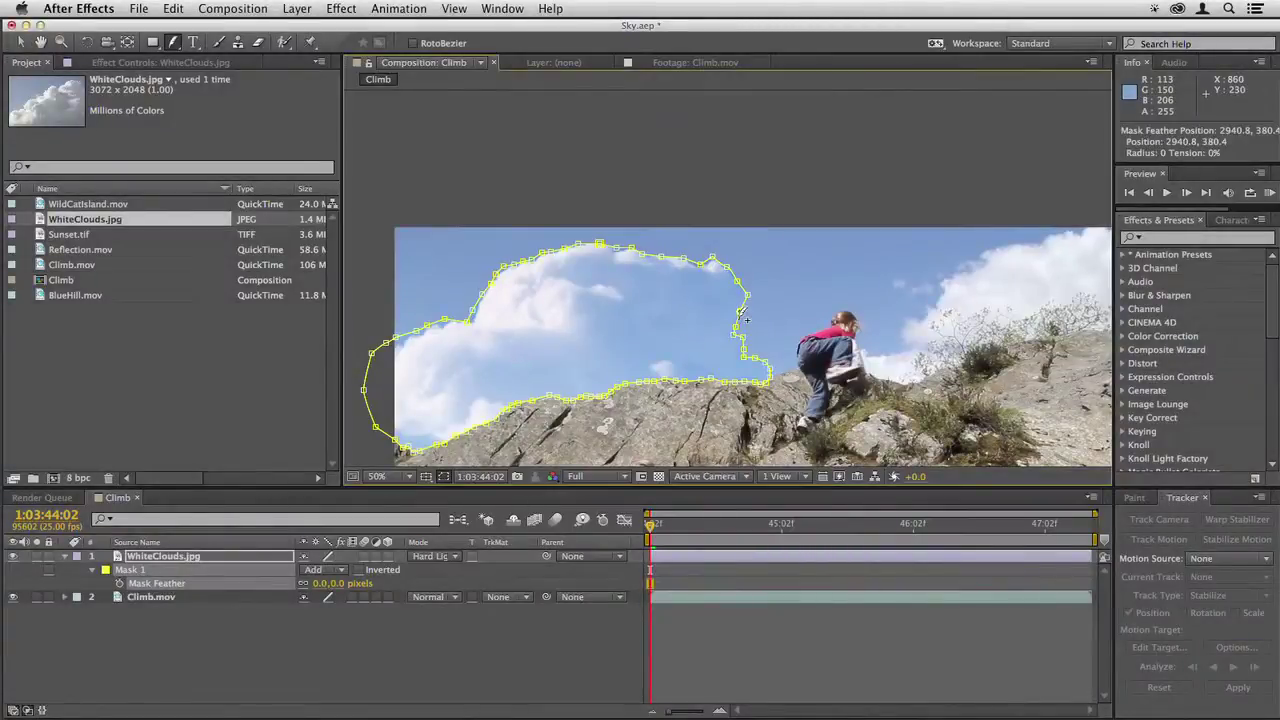
{"action": "left_click_drag", "start_coordinate": [745, 318], "coordinate": [864, 322]}
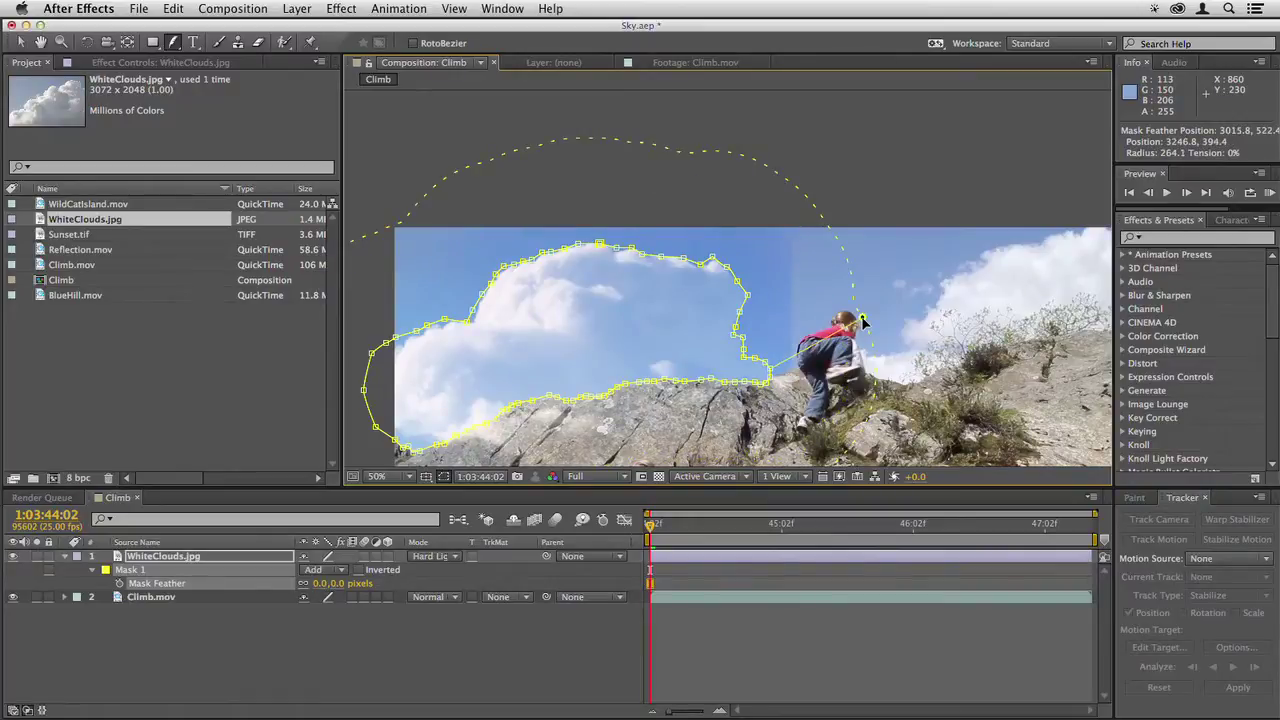
{"action": "left_click_drag", "start_coordinate": [863, 322], "coordinate": [773, 325]}
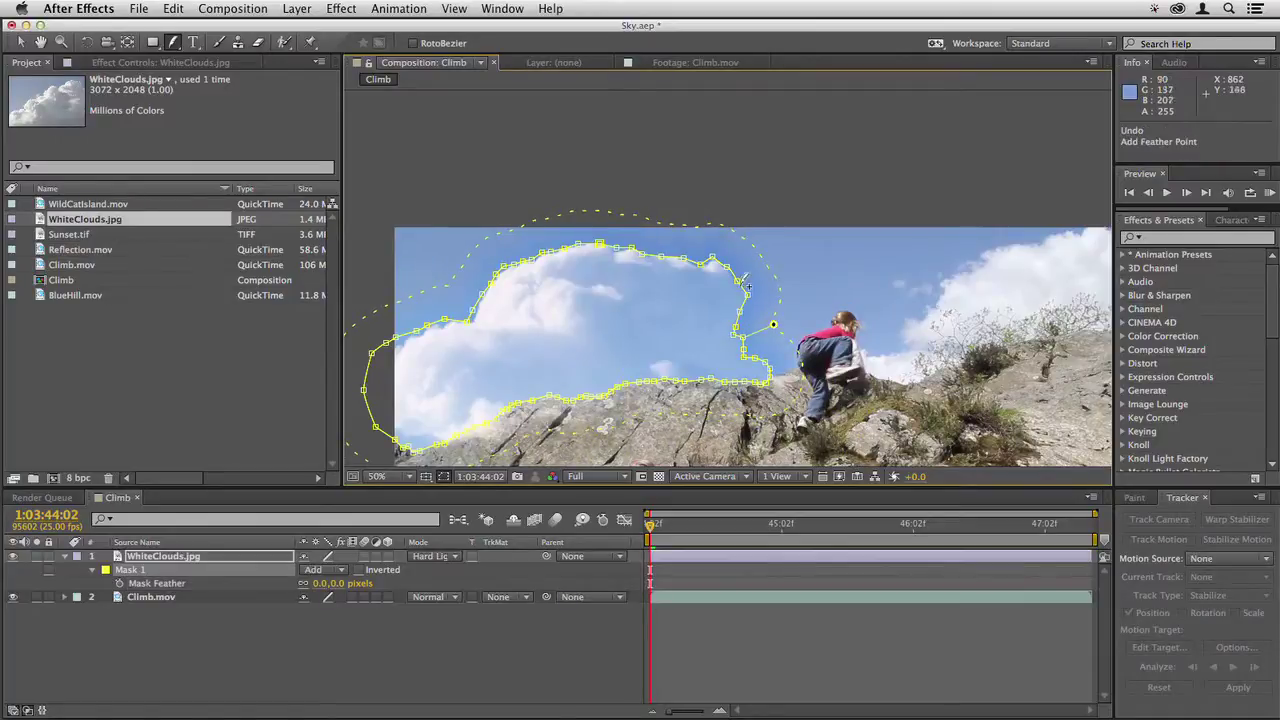
{"action": "left_click_drag", "start_coordinate": [746, 286], "coordinate": [714, 297]}
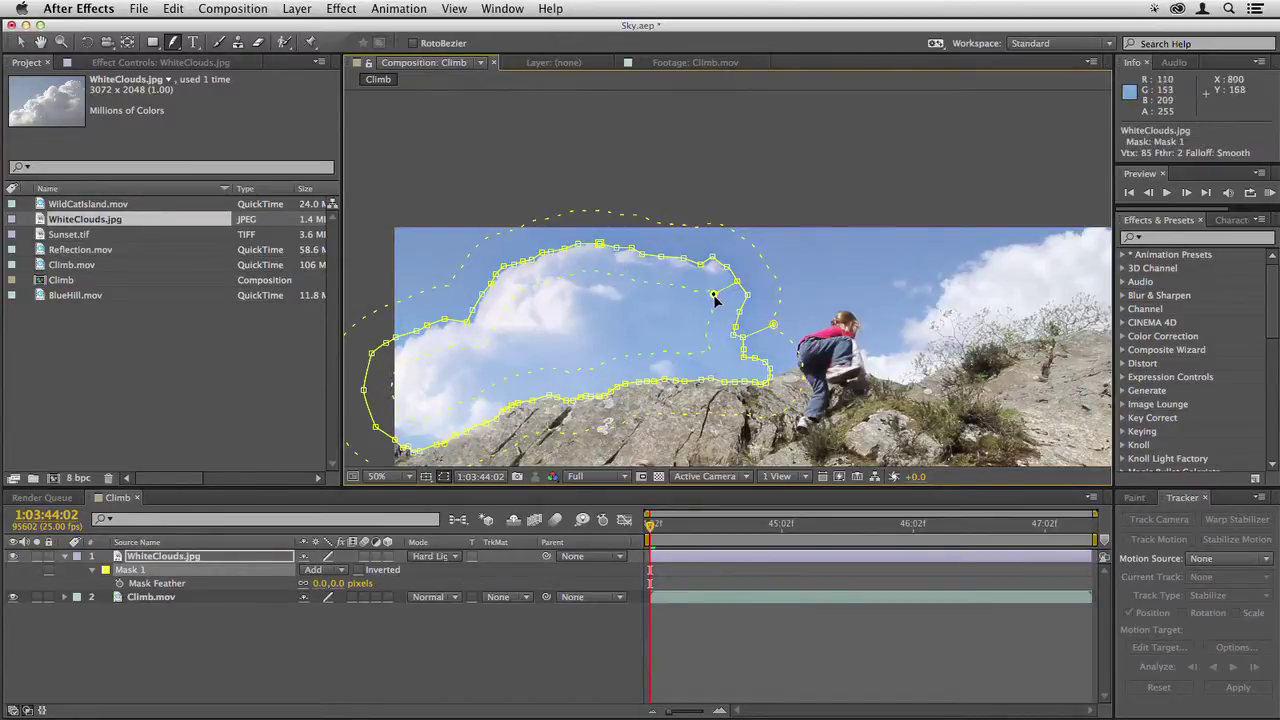
{"action": "key", "text": "grave"}
At 100% zoom, add and adjust bottom feather points where the cloud mask meets the ridge.
{"action": "key", "text": "period"}
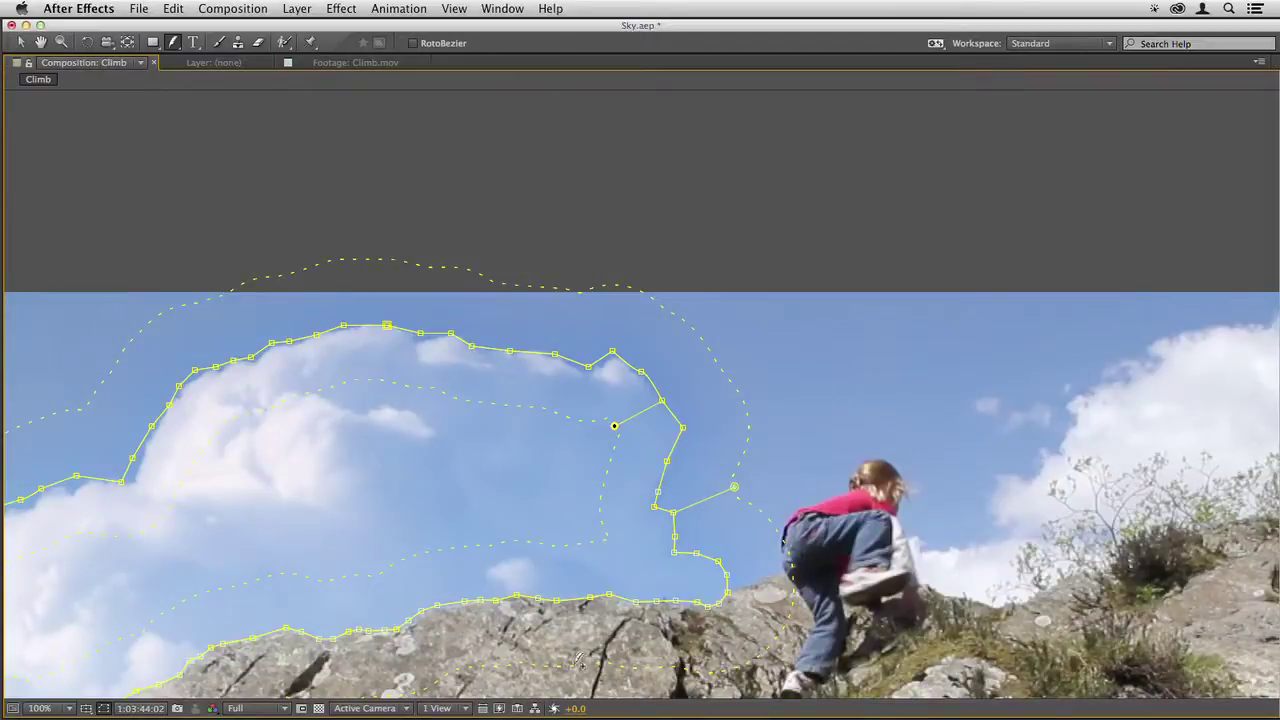
{"action": "left_click_drag", "start_coordinate": [576, 662], "coordinate": [568, 600]}
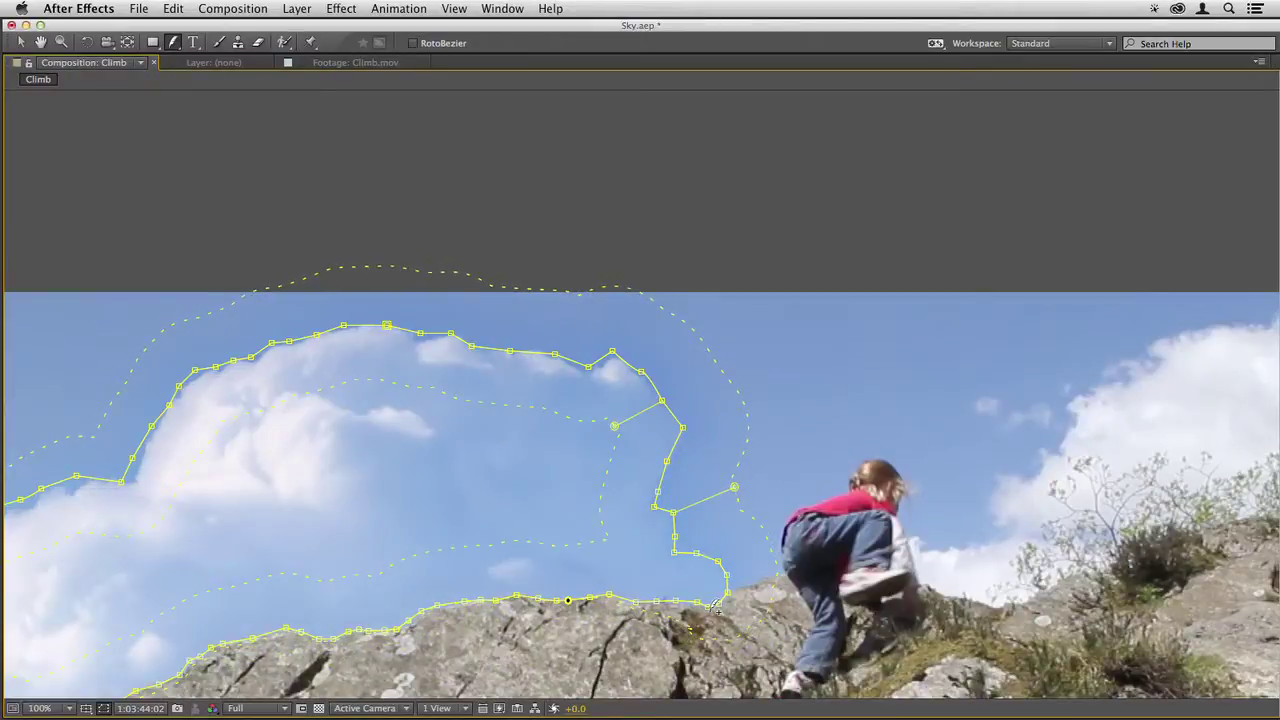
{"action": "left_click_drag", "start_coordinate": [734, 612], "coordinate": [732, 603]}
{"action": "left_click_drag", "start_coordinate": [730, 596], "coordinate": [761, 591]}
{"action": "left_click_drag", "start_coordinate": [490, 563], "coordinate": [789, 512]}
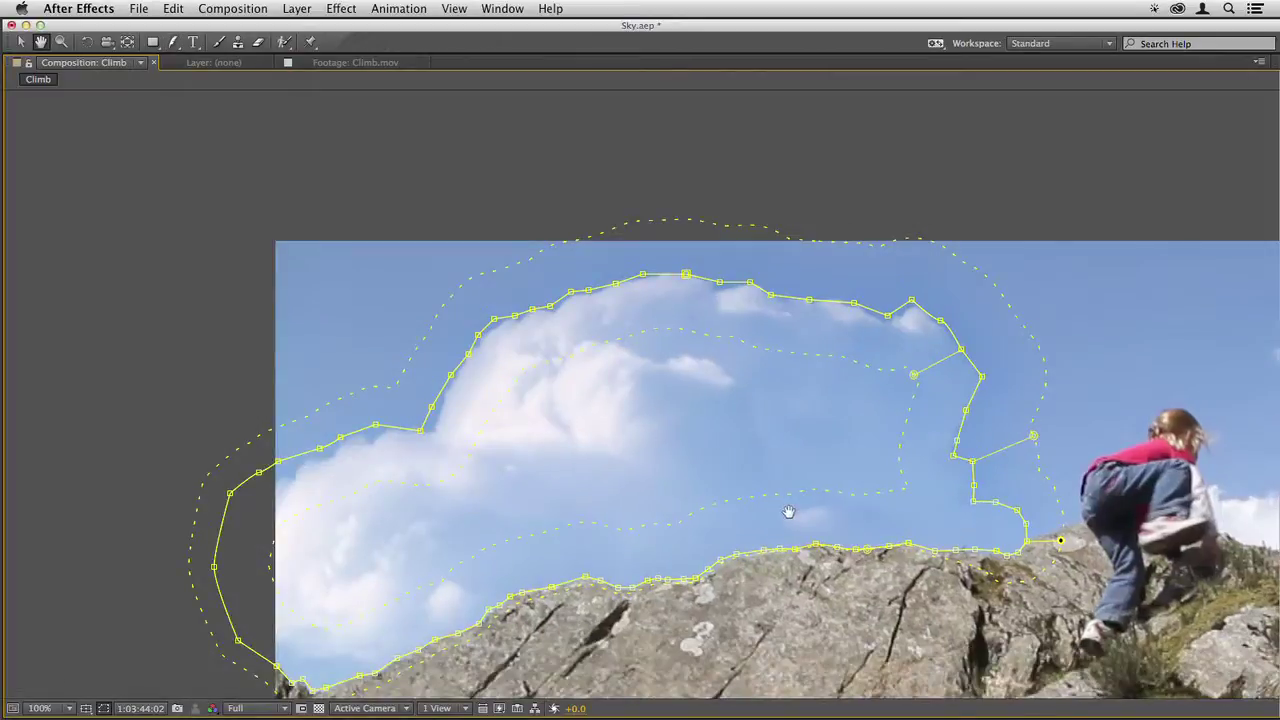
{"action": "key", "text": "grave"}
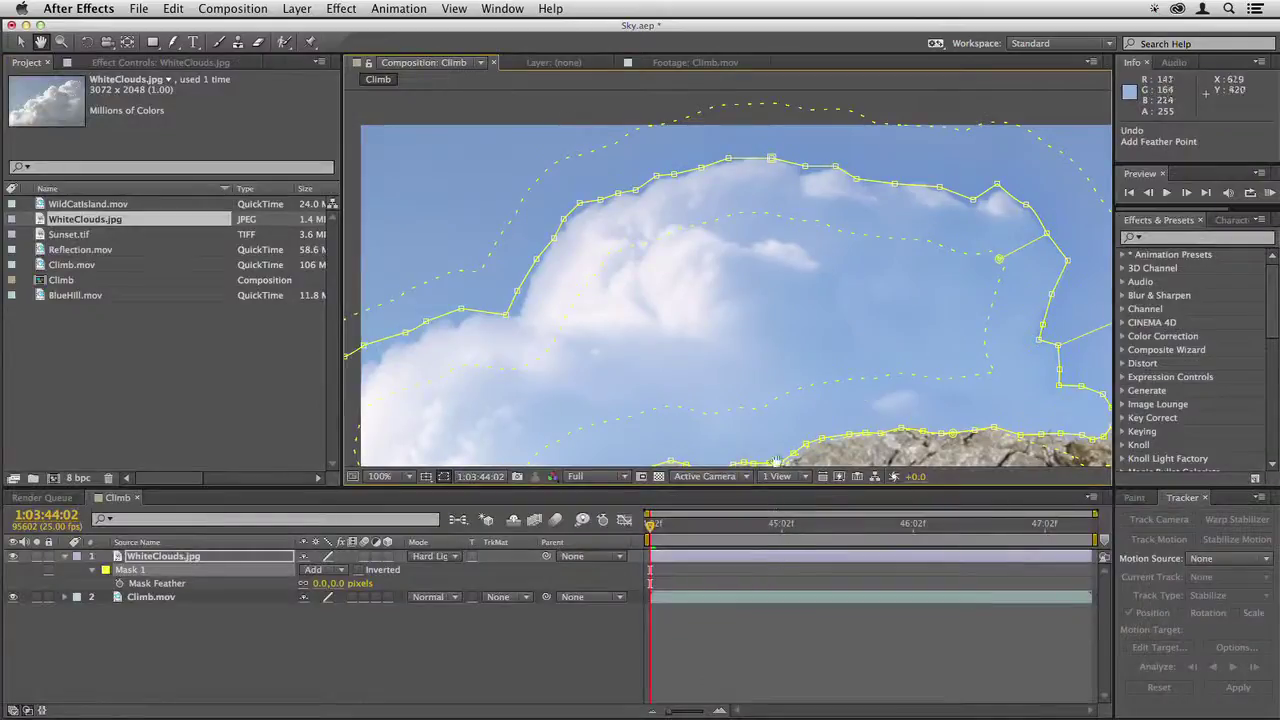
Fit the whole frame in the Composition view and deselect the mask.
{"action": "left_click", "coordinate": [393, 478]}
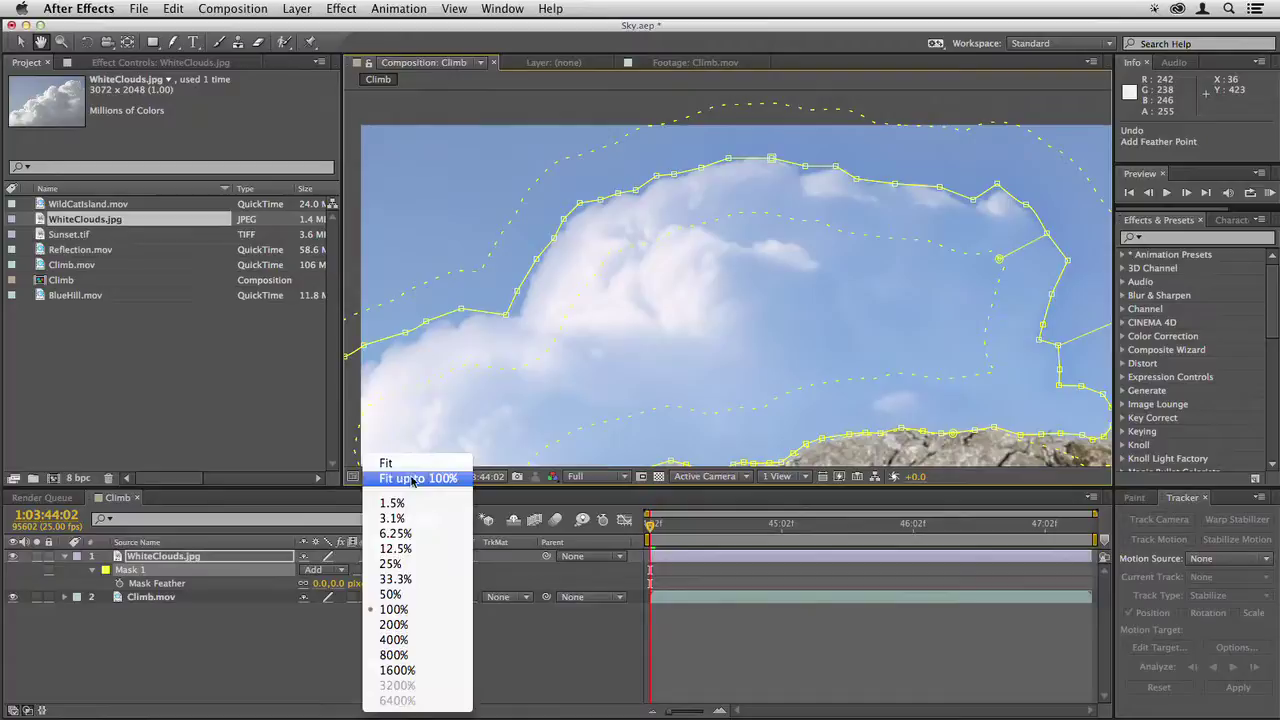
{"action": "left_click", "coordinate": [410, 400]}
{"action": "left_click", "coordinate": [728, 645]}
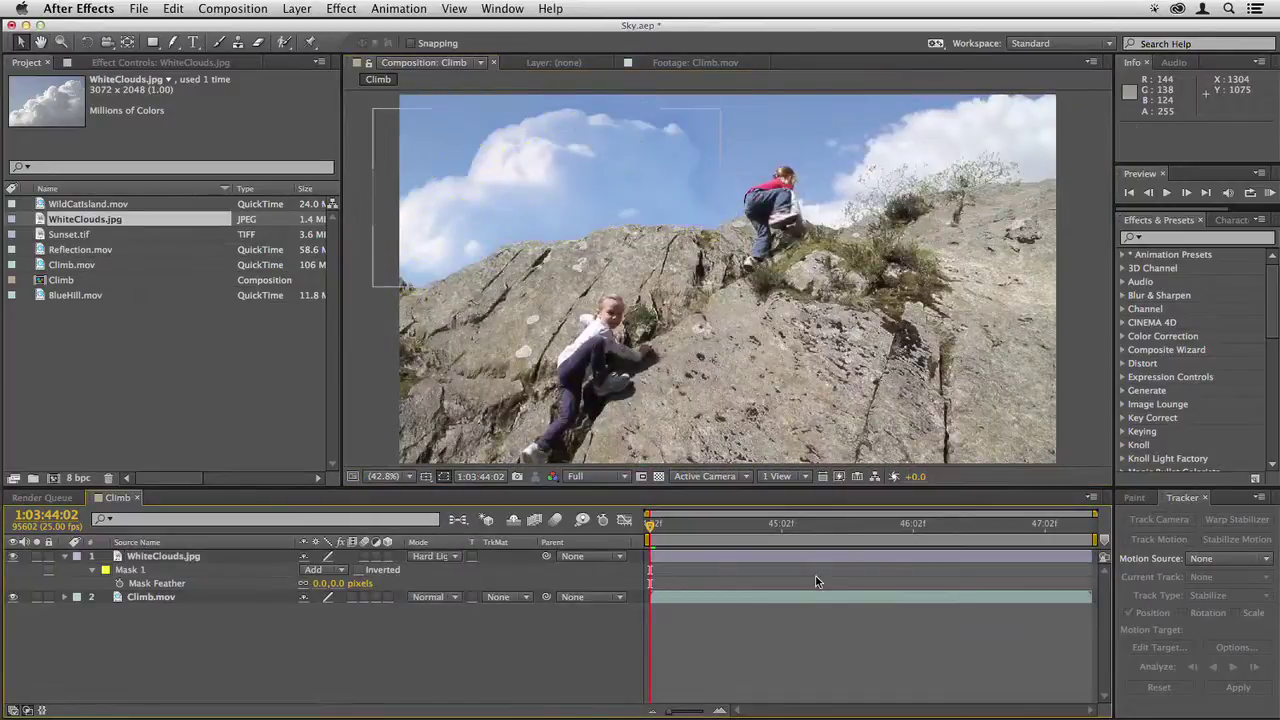
Apply Hue/Saturation to the clouds with Master Saturation −55, then play a preview.
{"action": "left_click", "coordinate": [1158, 240]}
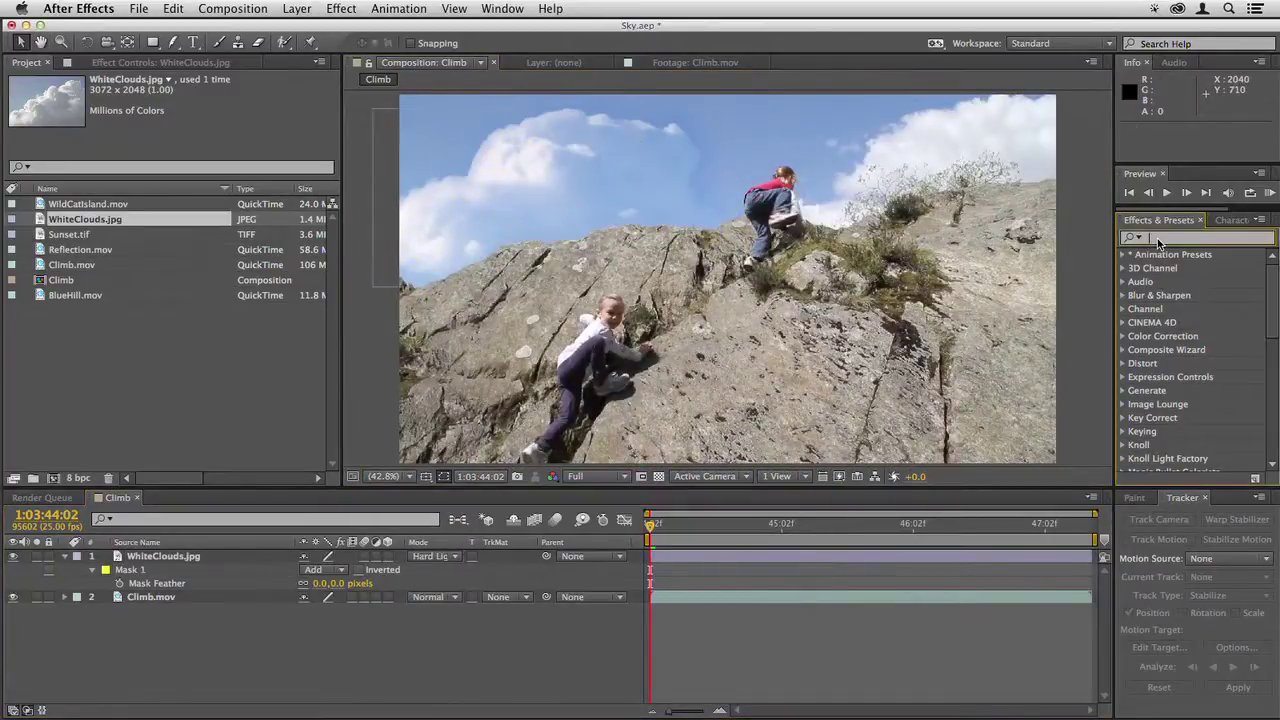
{"action": "type", "text": "hue"}
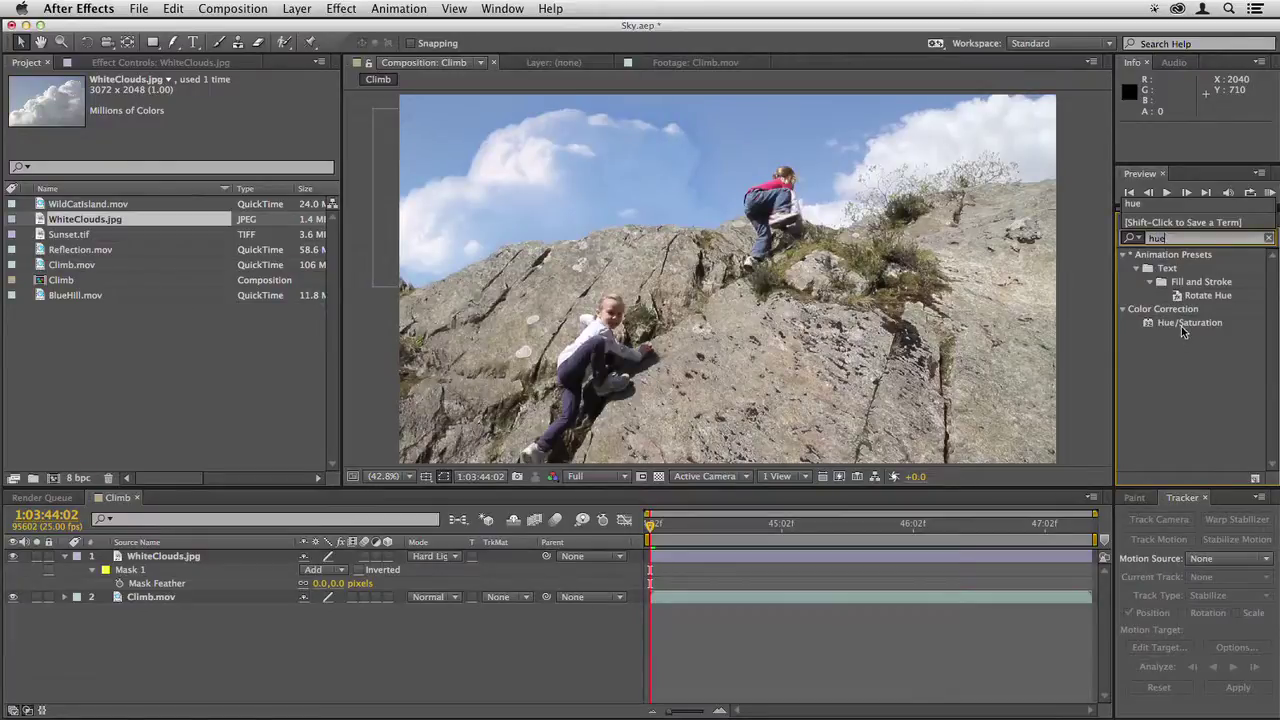
{"action": "left_click_drag", "start_coordinate": [1182, 332], "coordinate": [588, 196]}
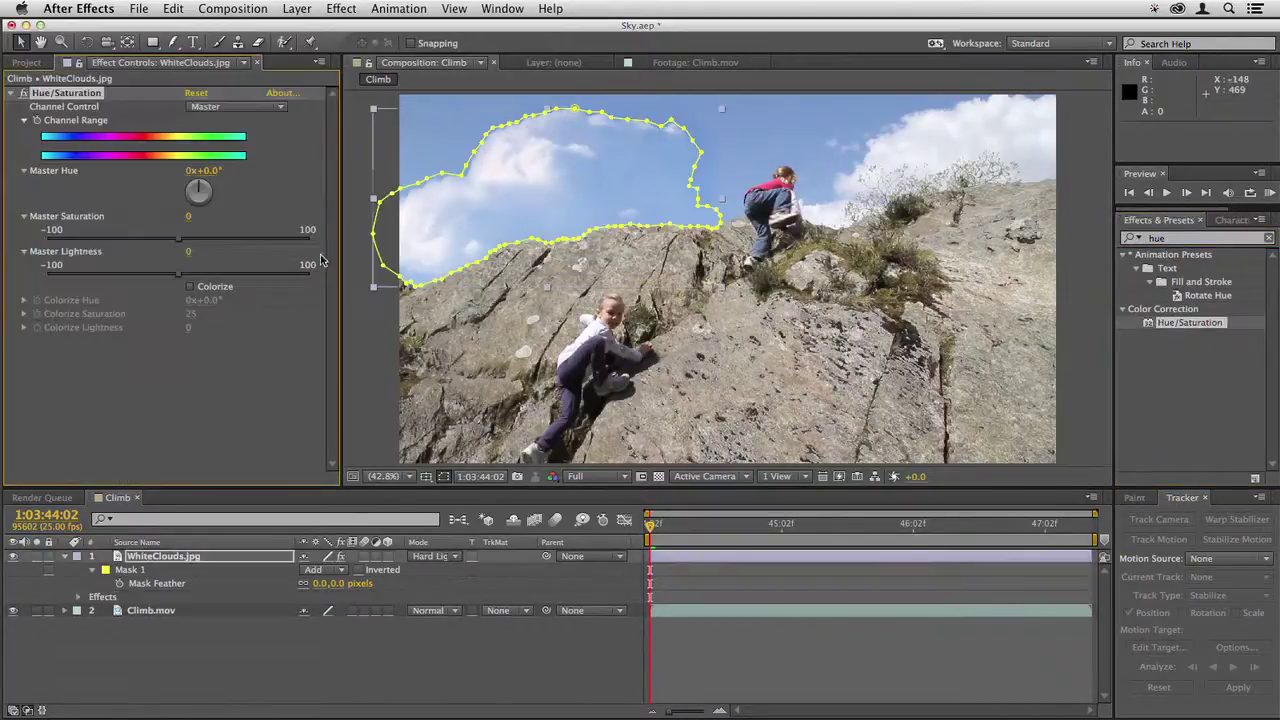
{"action": "left_click_drag", "start_coordinate": [162, 242], "coordinate": [112, 242]}
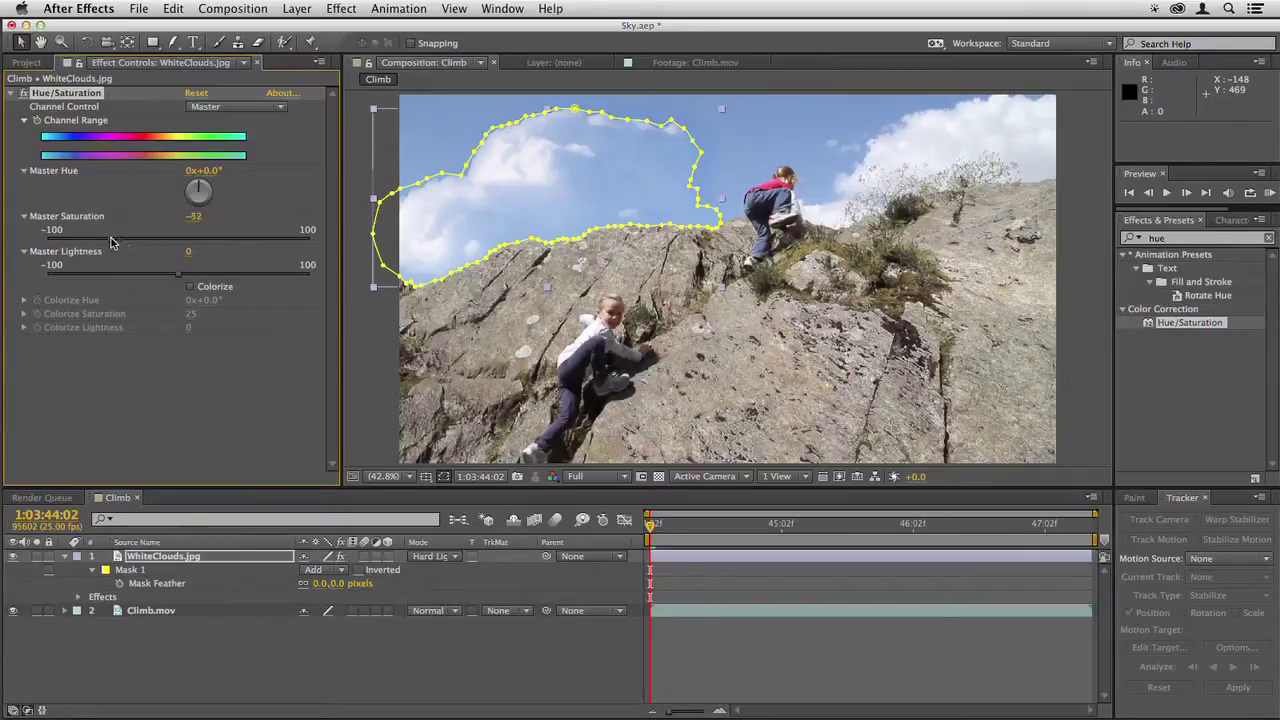
{"action": "left_click", "coordinate": [707, 678]}
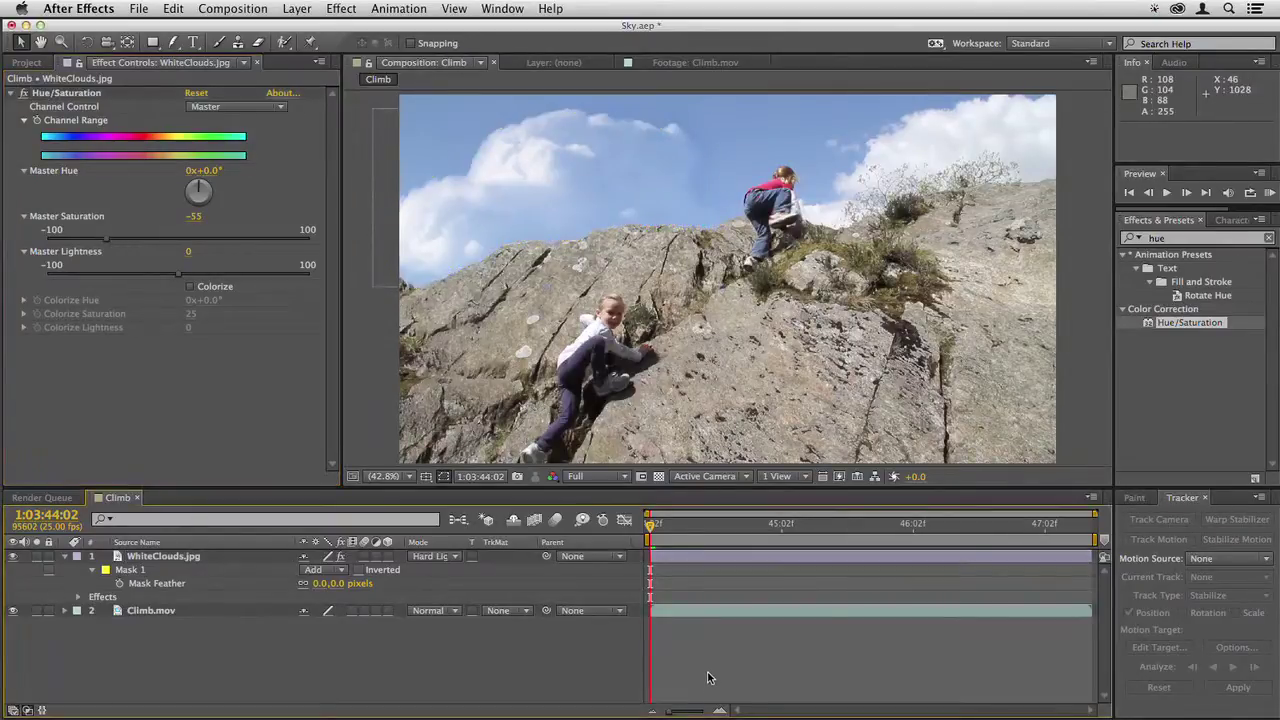
{"action": "key", "text": "space"}
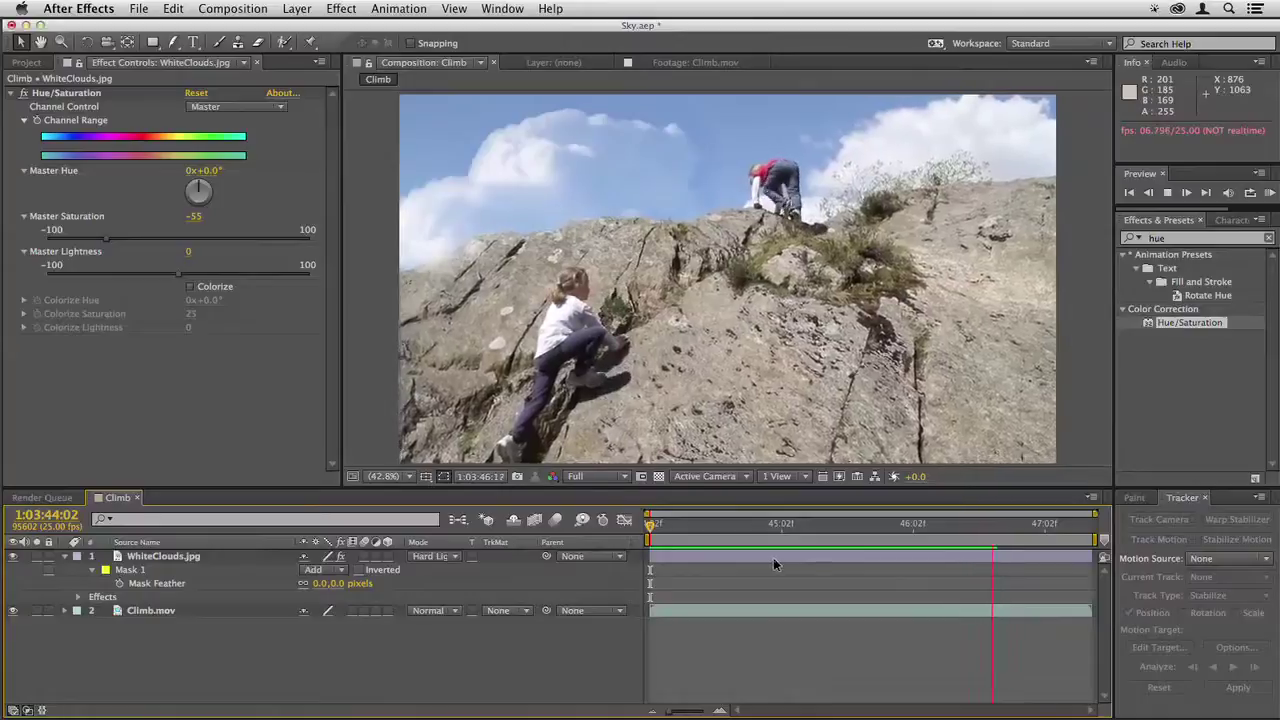
Stop playback, select Climb.mov, and start a Track Motion on it from the Tracker panel.
{"action": "left_click", "coordinate": [666, 527]}
{"action": "left_click", "coordinate": [651, 527]}
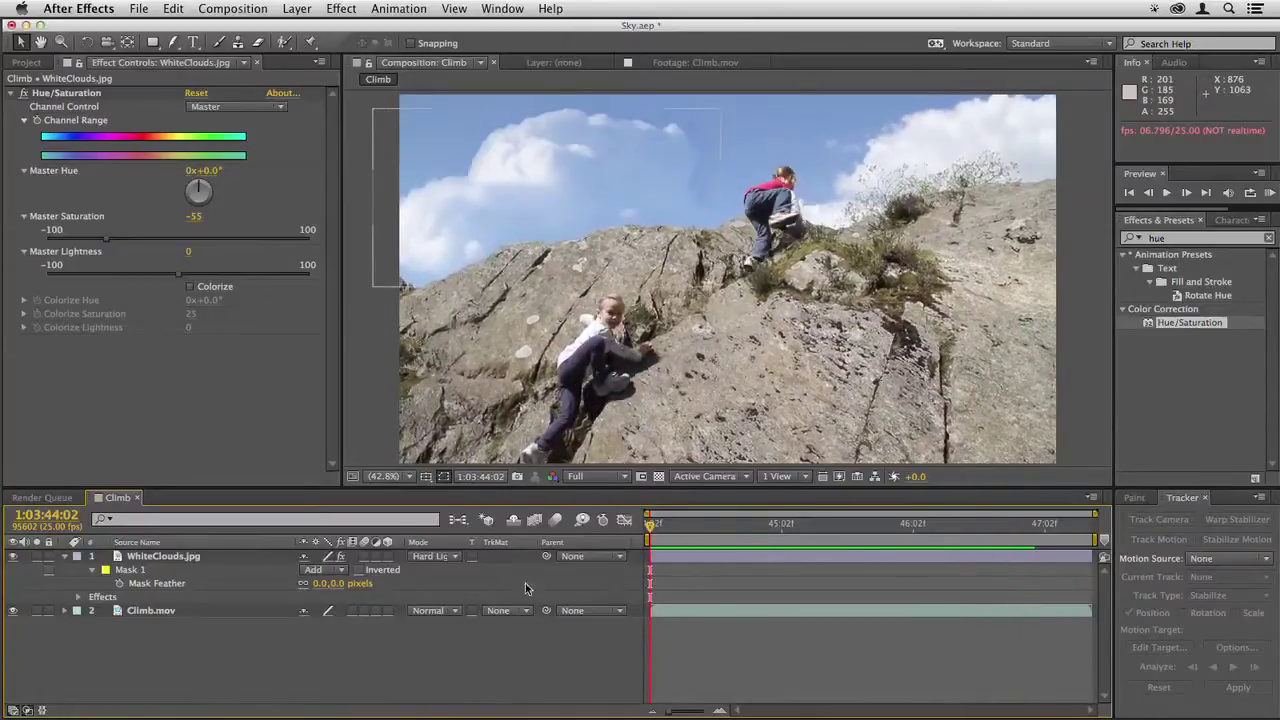
{"action": "left_click", "coordinate": [140, 610]}
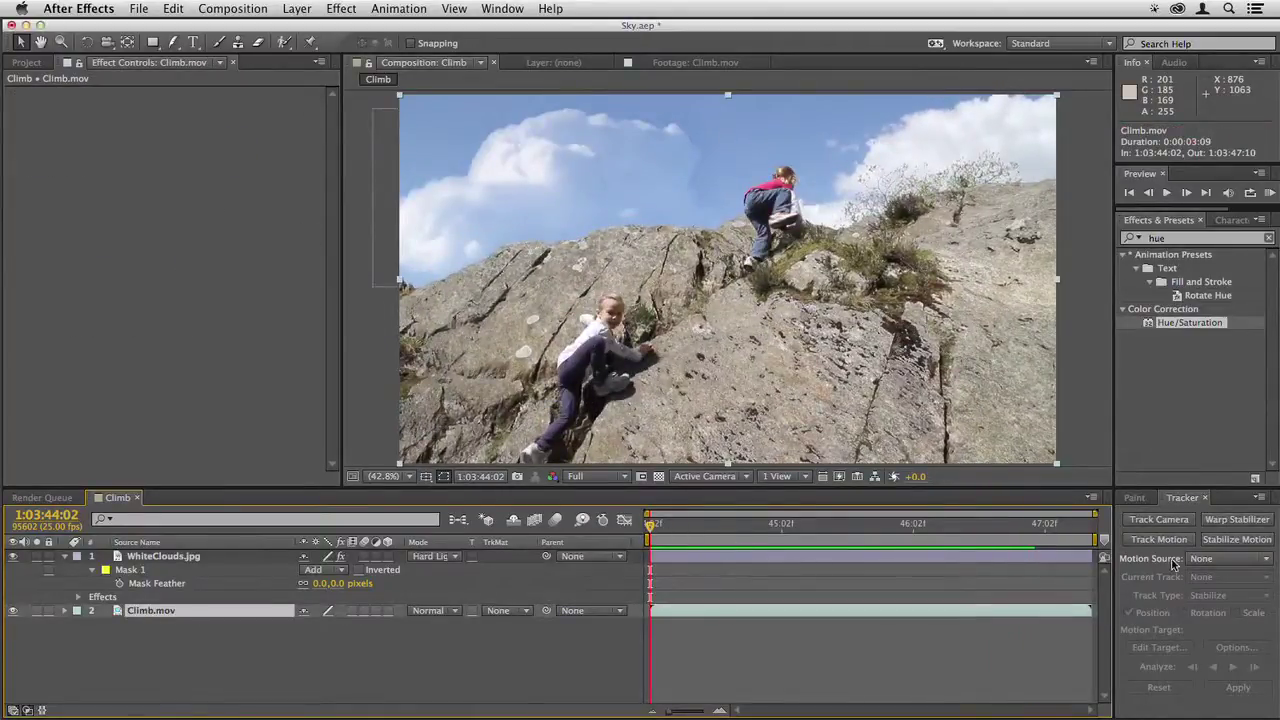
{"action": "left_click", "coordinate": [508, 8]}
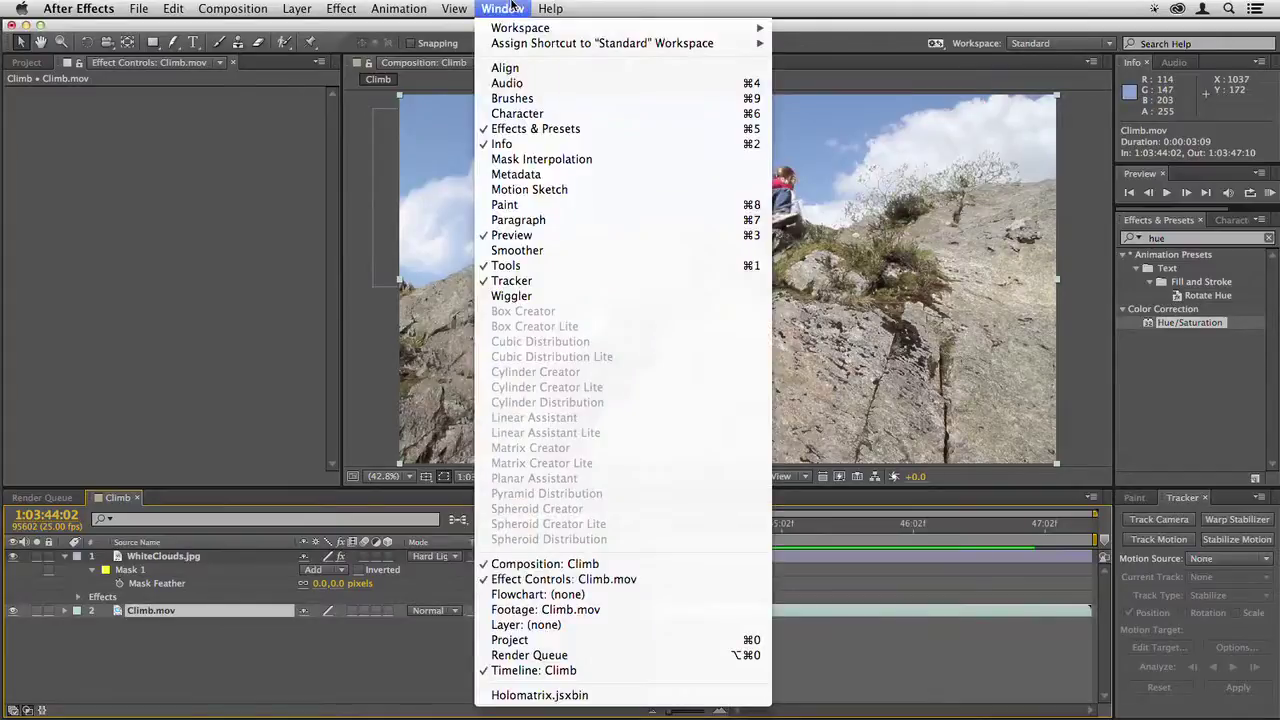
{"action": "left_click", "coordinate": [563, 280]}
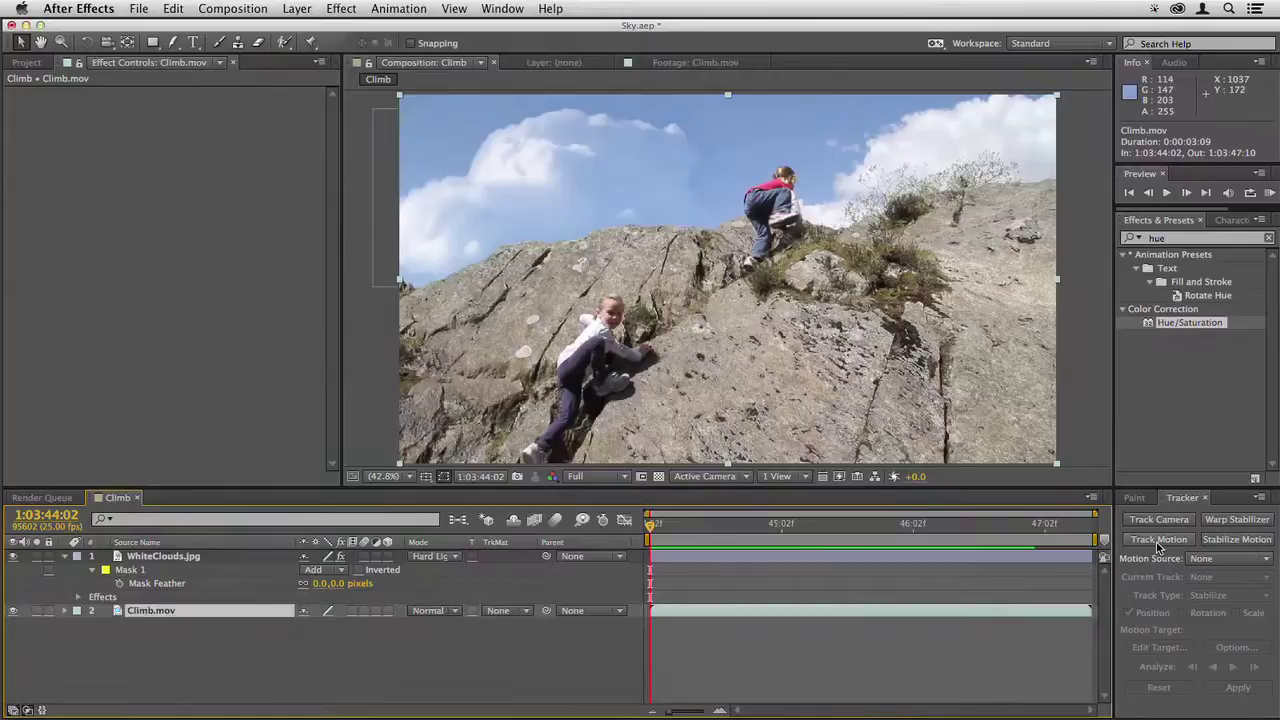
{"action": "left_click", "coordinate": [1159, 540]}
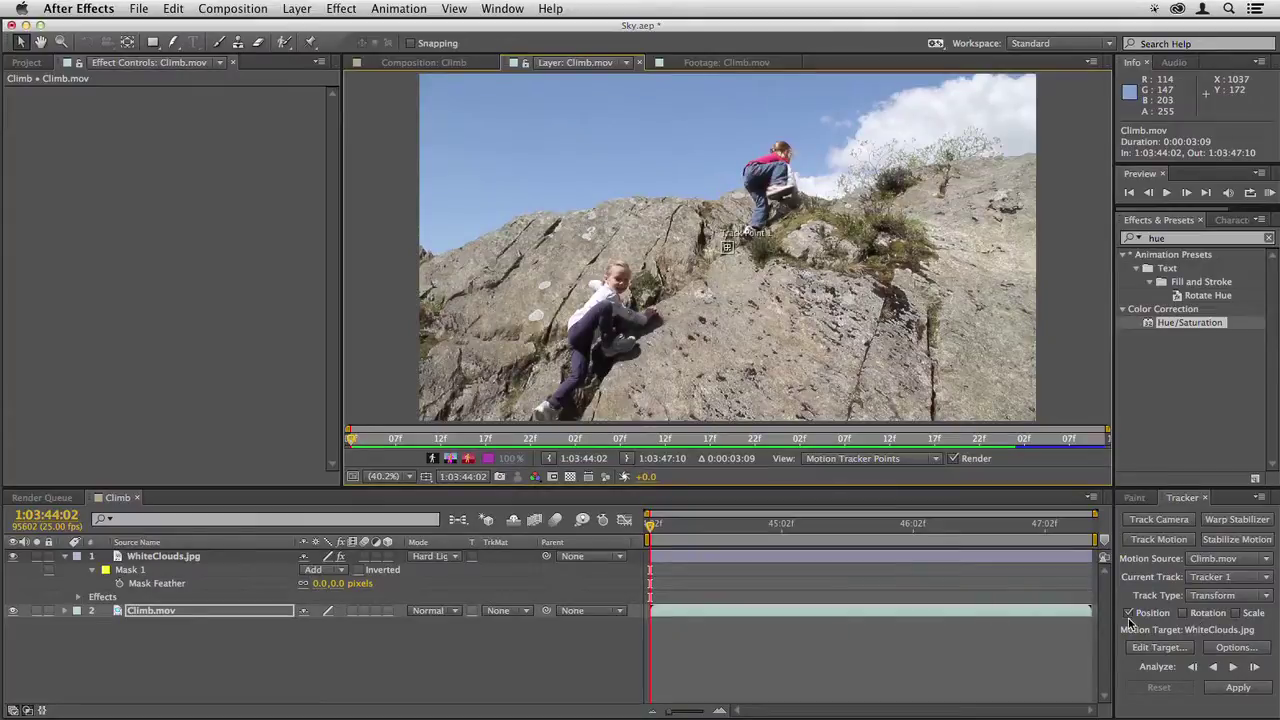
Enable Rotation tracking and zoom the Layer viewer to 200% on the track points.
{"action": "left_click", "coordinate": [1183, 613]}
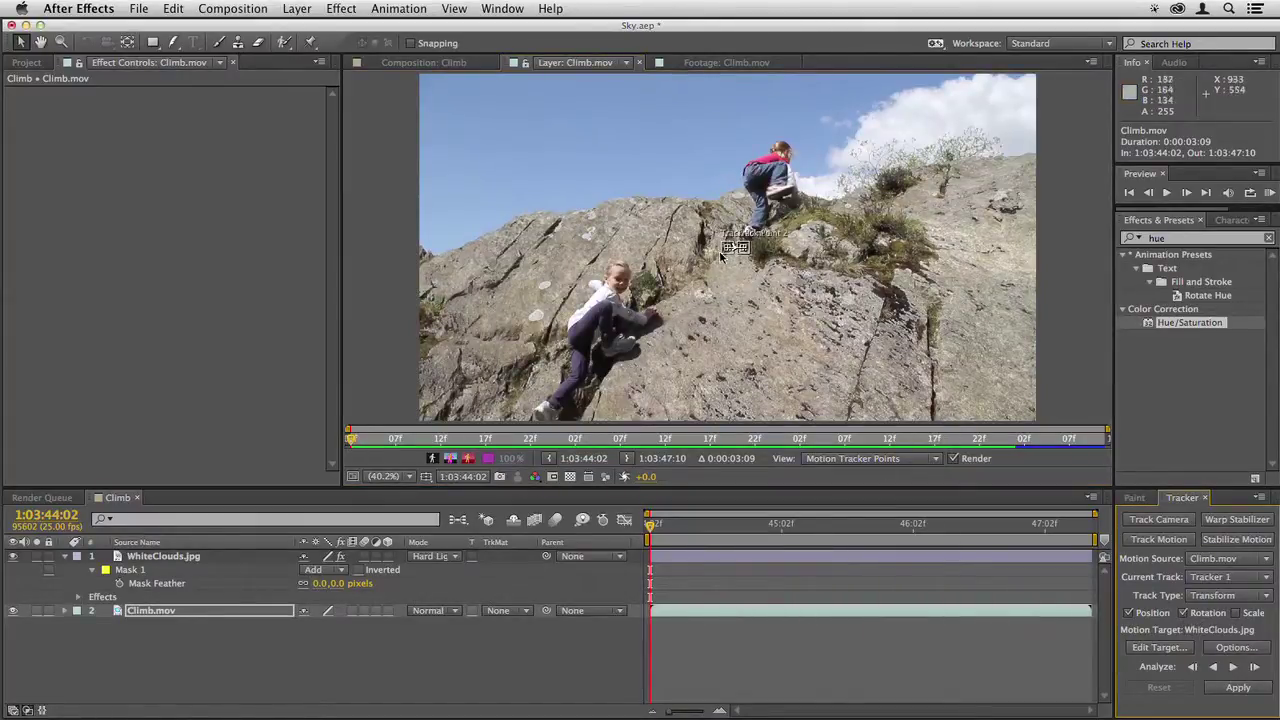
{"action": "key", "text": "period"}
{"action": "key", "text": "period"}
{"action": "key", "text": "period"}
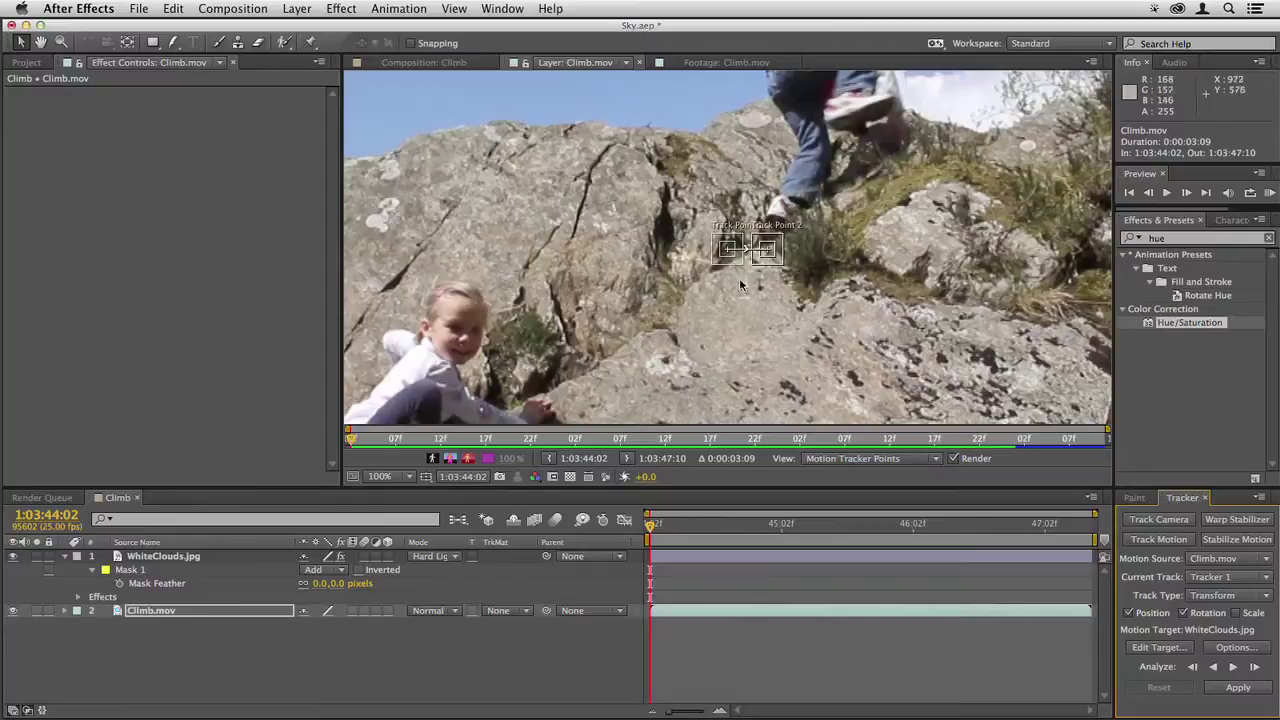
{"action": "key", "text": "comma"}
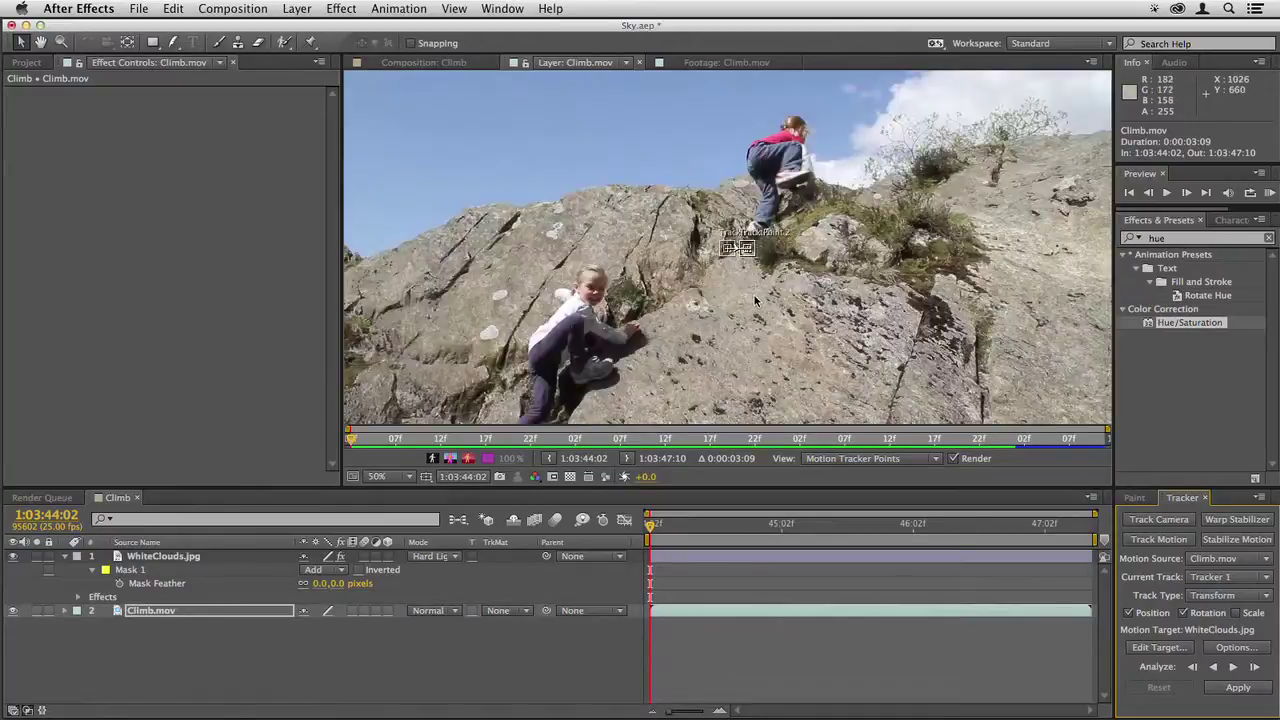
{"action": "key", "text": "period"}
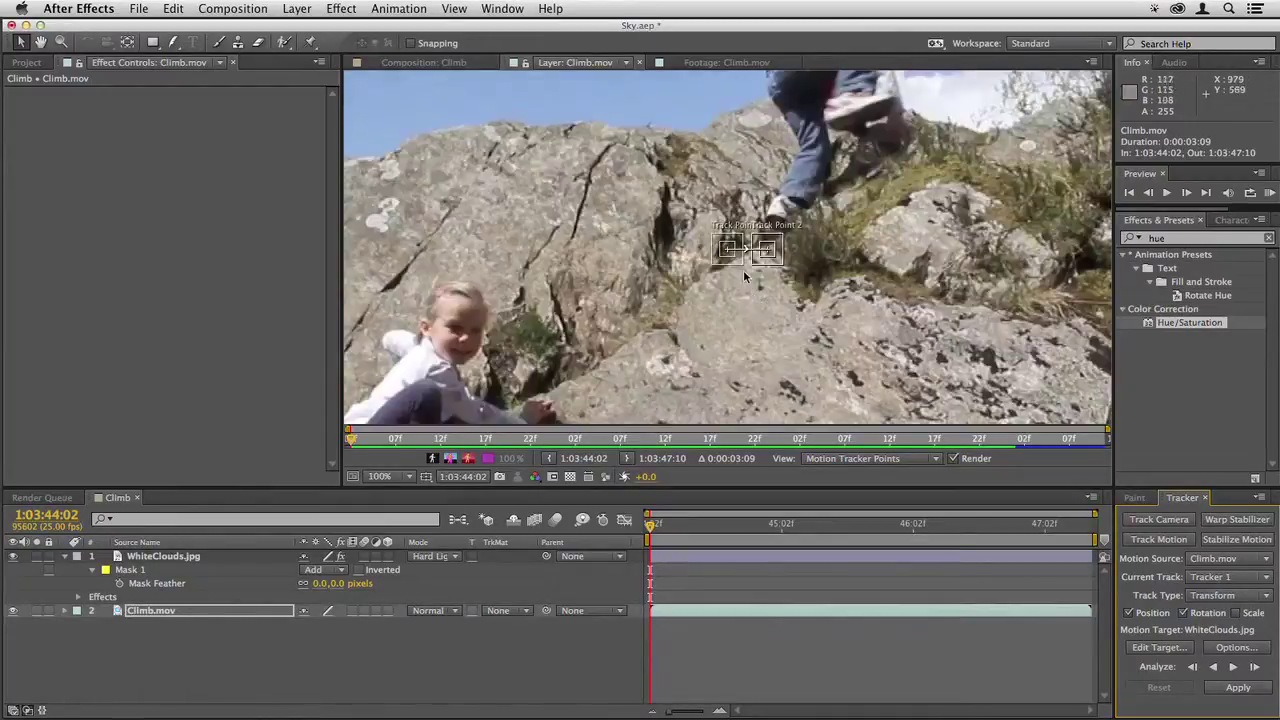
{"action": "key", "text": "period"}
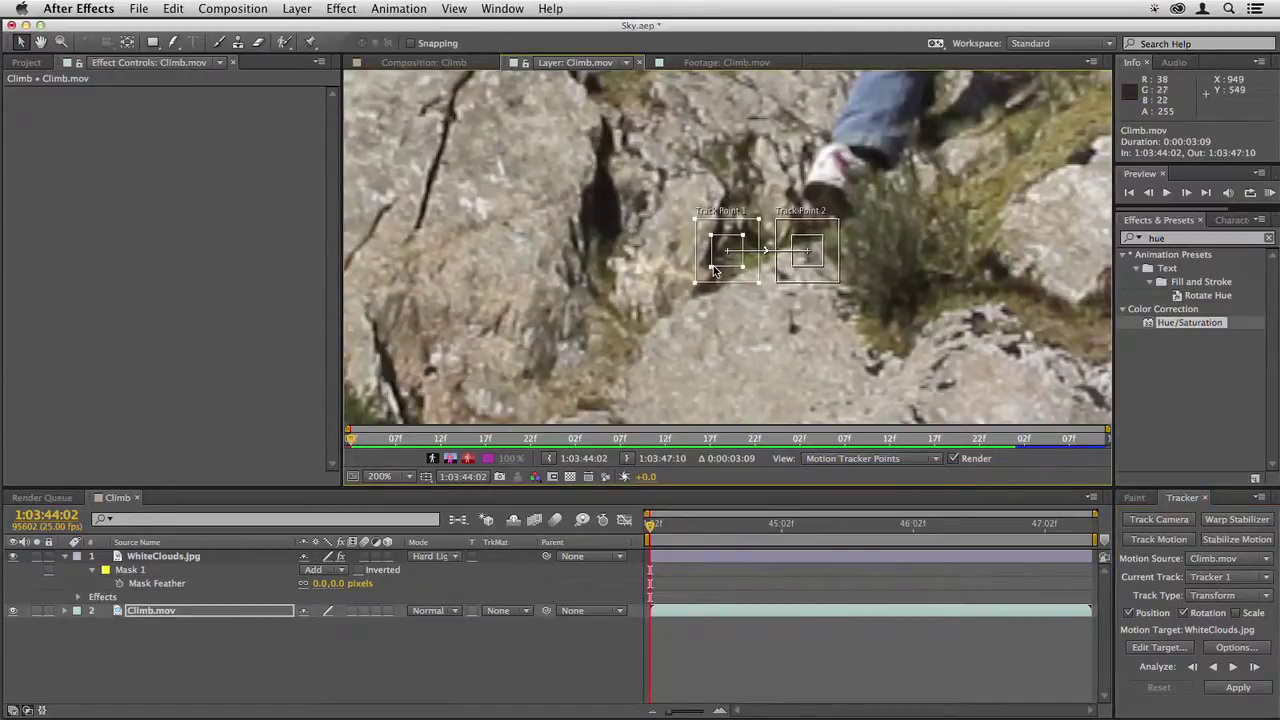
{"action": "mouse_move", "coordinate": [713, 270]}
{"action": "left_mouse_down"}
{"action": "mouse_move", "coordinate": [668, 280]}
{"action": "mouse_move", "coordinate": [720, 293]}
{"action": "left_mouse_up"}
{"action": "key", "text": "super+z"}
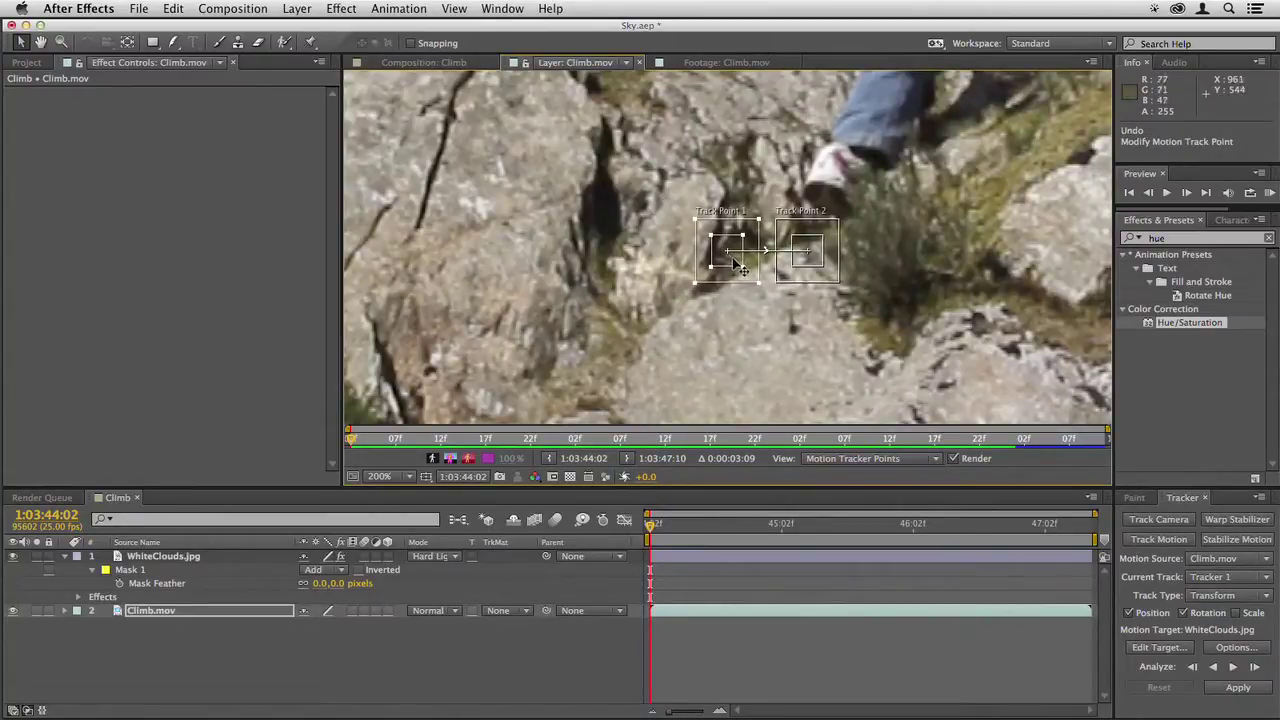
Move Track Point 1 and Track Point 2 onto high-contrast rock features lower left.
{"action": "left_click_drag", "start_coordinate": [735, 265], "coordinate": [435, 379]}
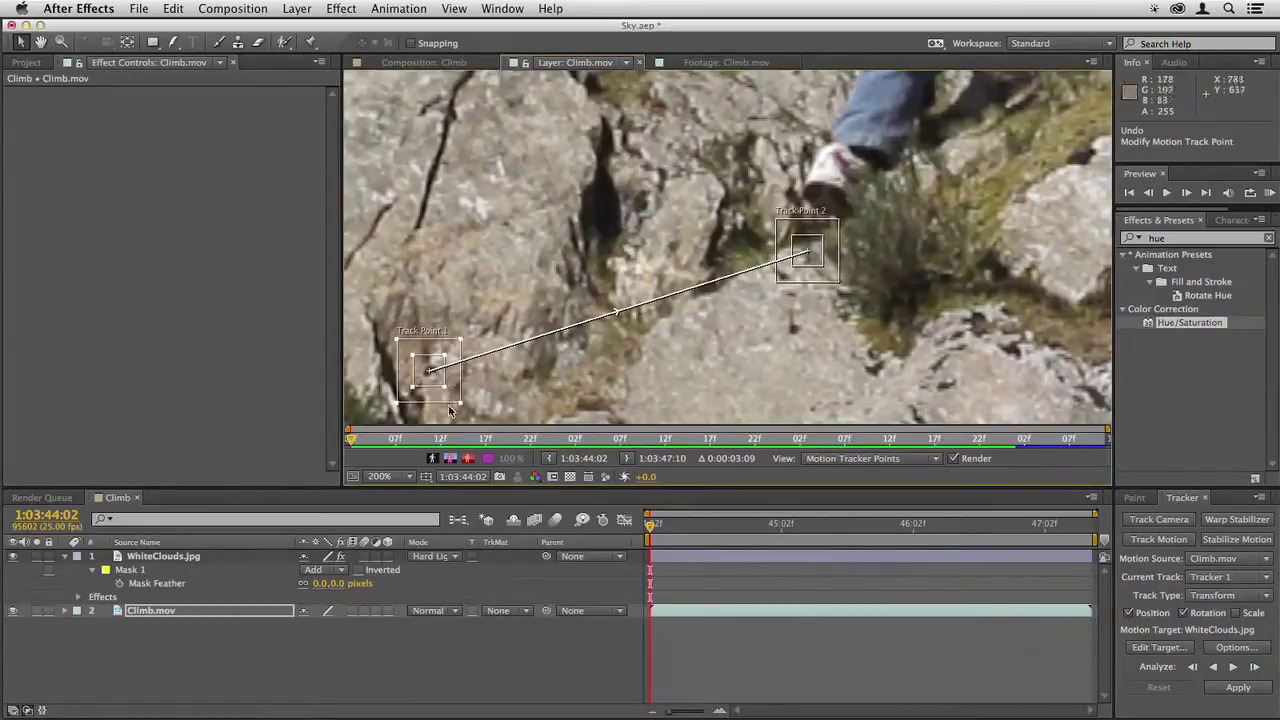
{"action": "left_click_drag", "start_coordinate": [818, 262], "coordinate": [808, 343]}
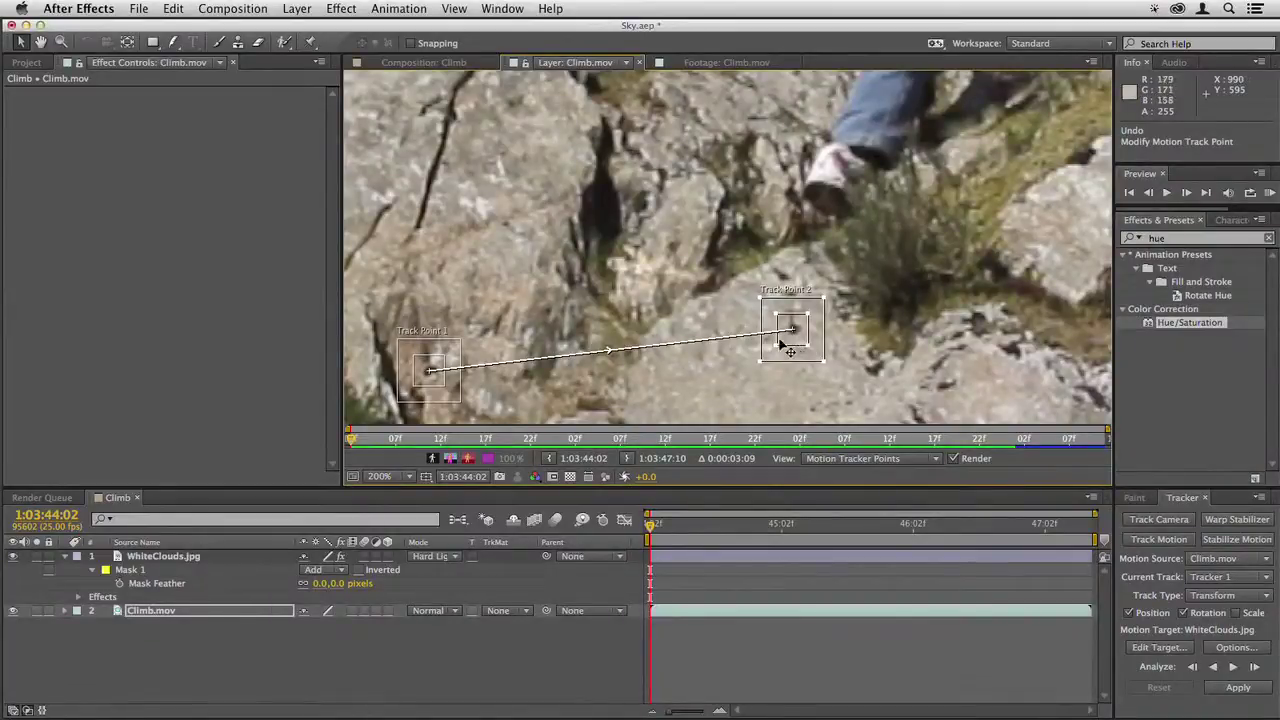
{"action": "scroll", "coordinate": [724, 272], "scroll_direction": "down", "scroll_amount": 2}
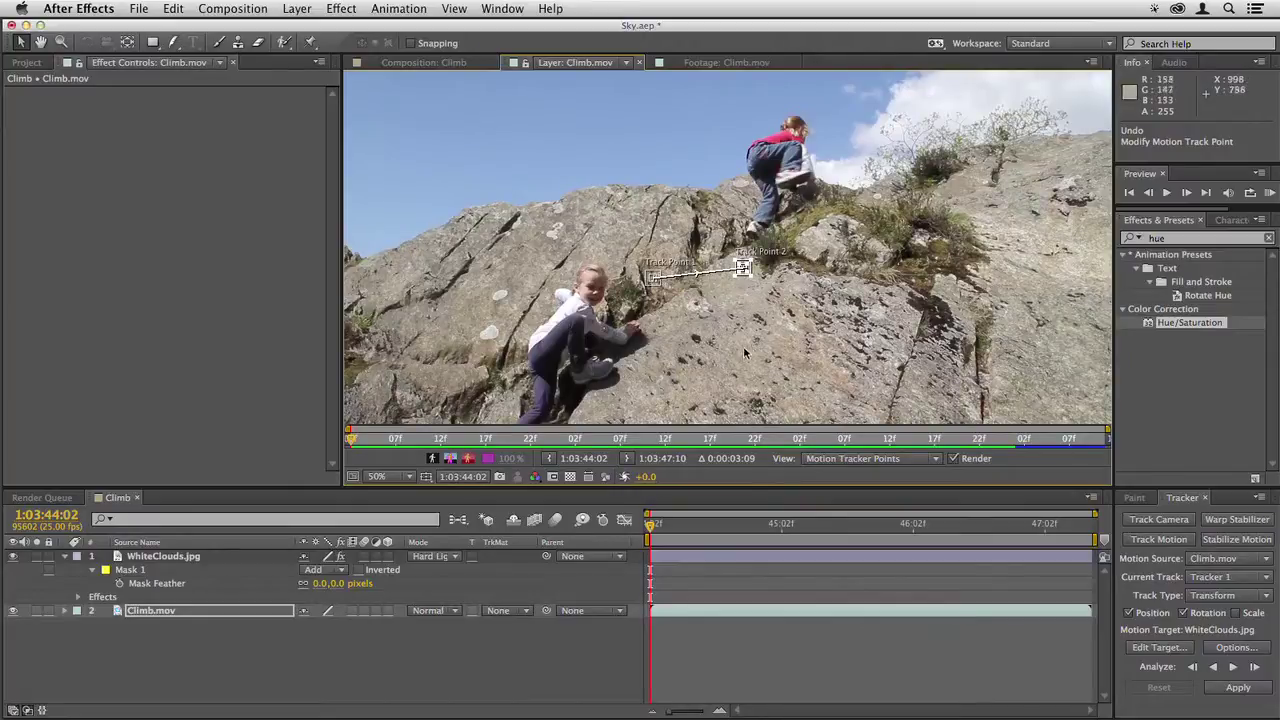
{"action": "left_click", "coordinate": [299, 8]}
Create a Null 1 layer and set it as the Tracker's motion target instead of WhiteClouds.jpg.
{"action": "mouse_move", "coordinate": [312, 29]}
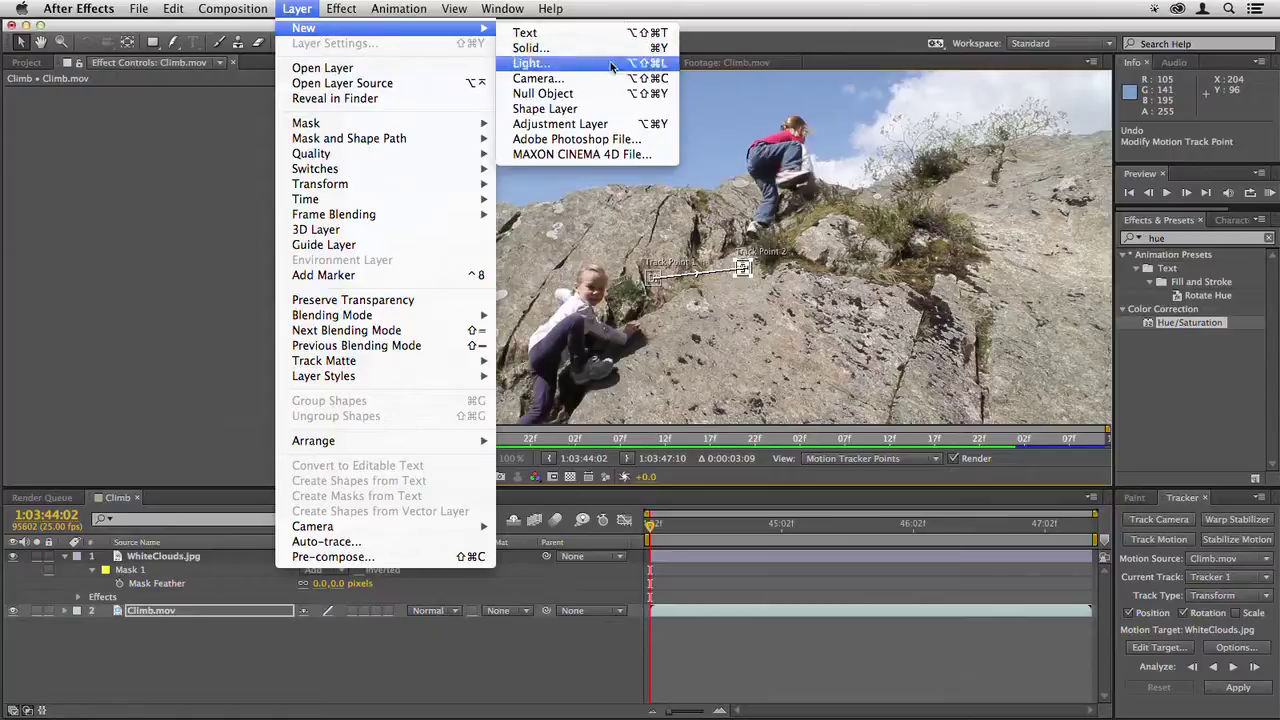
{"action": "left_click", "coordinate": [617, 98]}
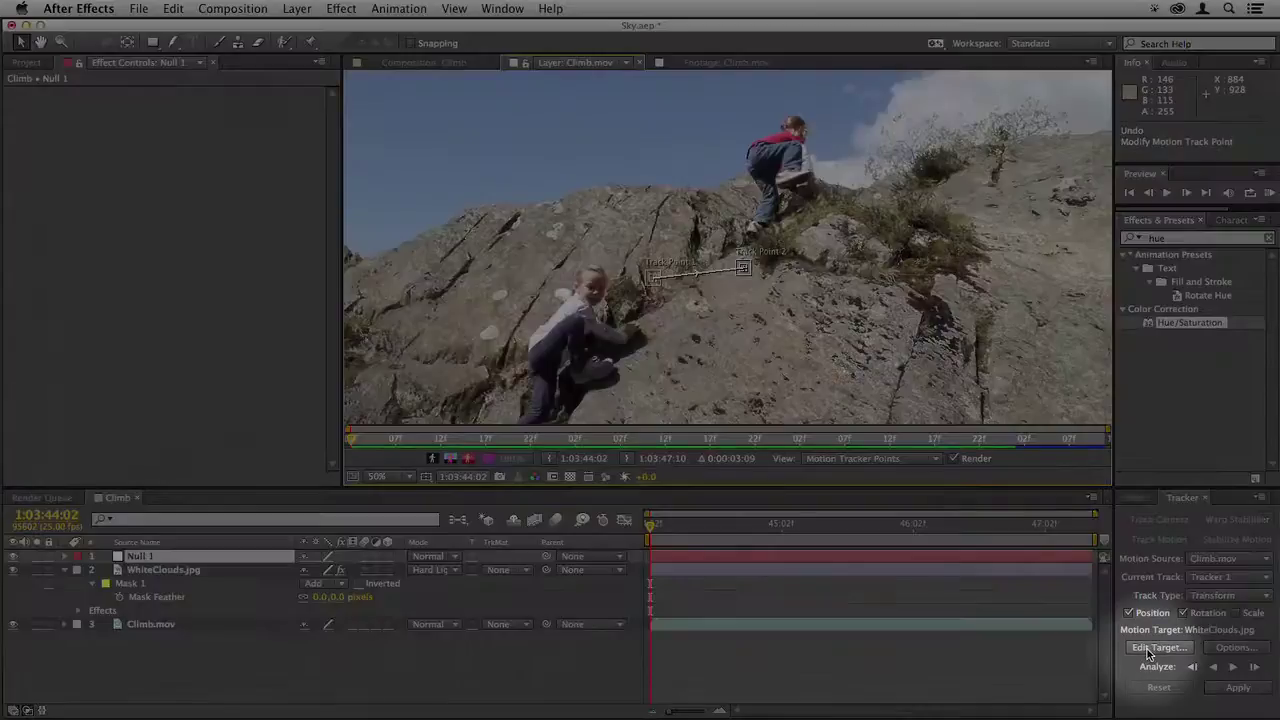
{"action": "left_click", "coordinate": [1150, 650]}
{"action": "left_click", "coordinate": [669, 364]}
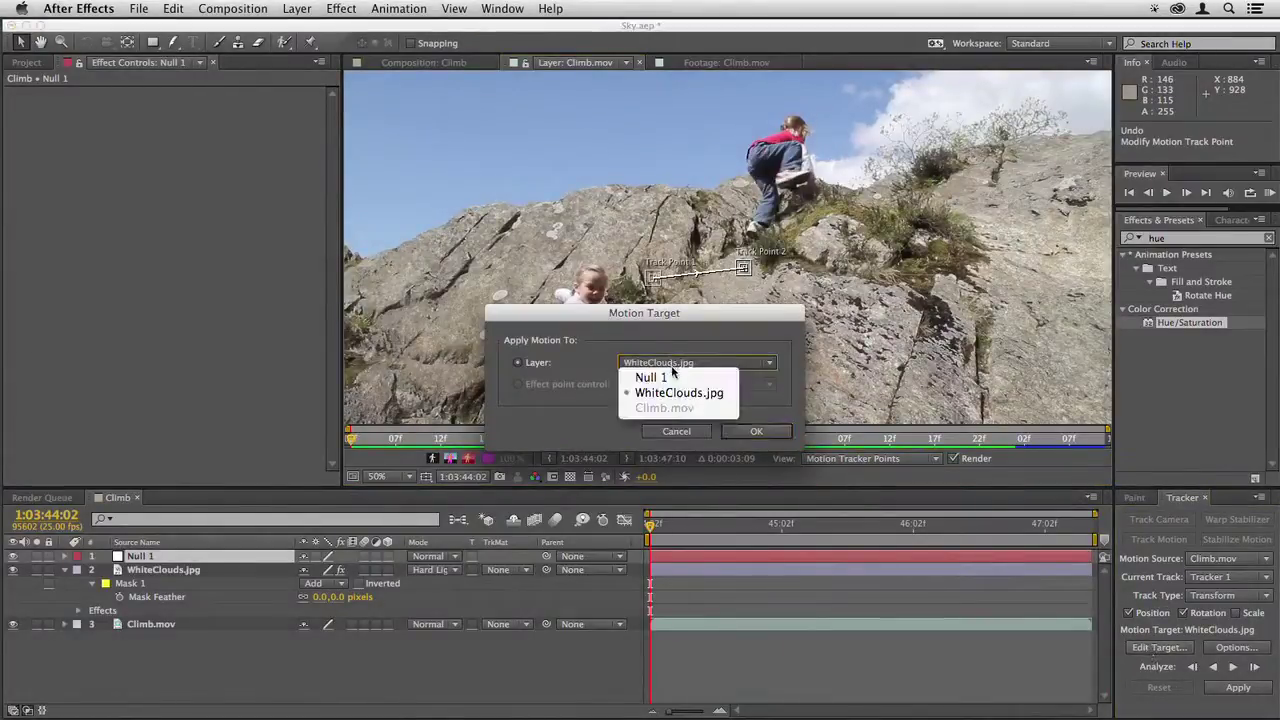
{"action": "left_click", "coordinate": [670, 377]}
{"action": "left_click", "coordinate": [755, 432]}
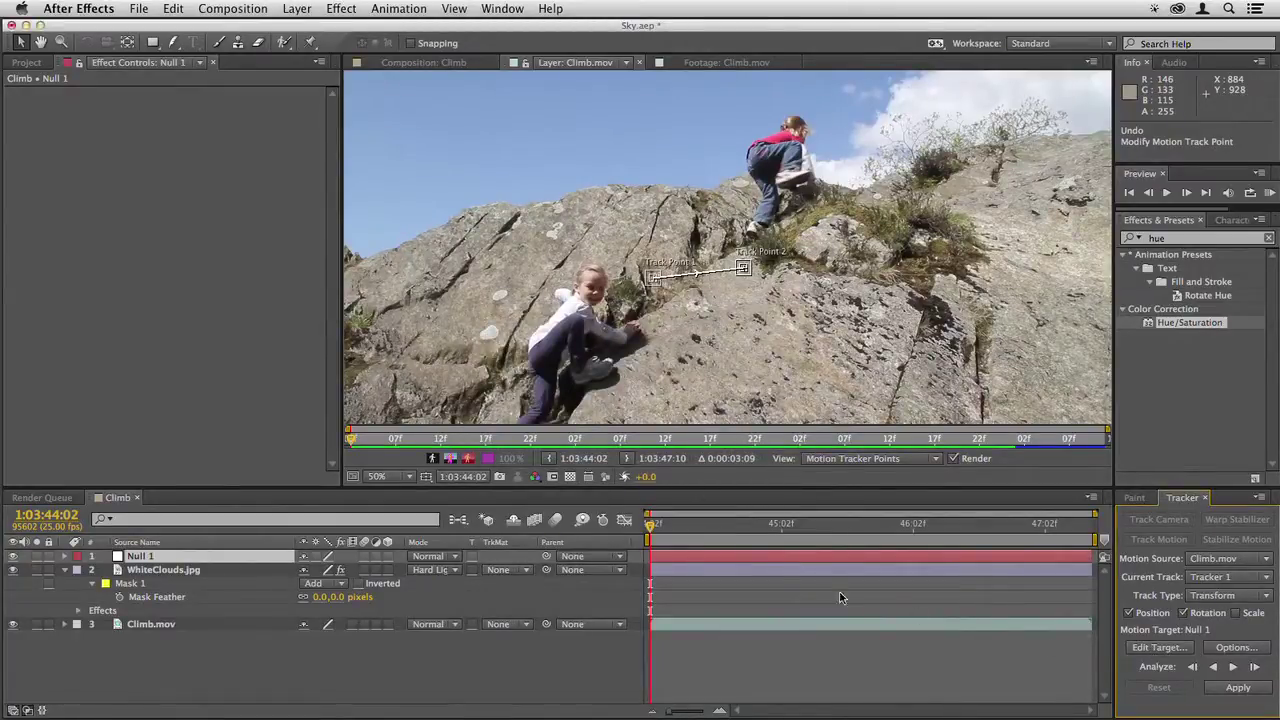
Analyze the track forward through the clip and scrub back to check it.
{"action": "left_click", "coordinate": [650, 526]}
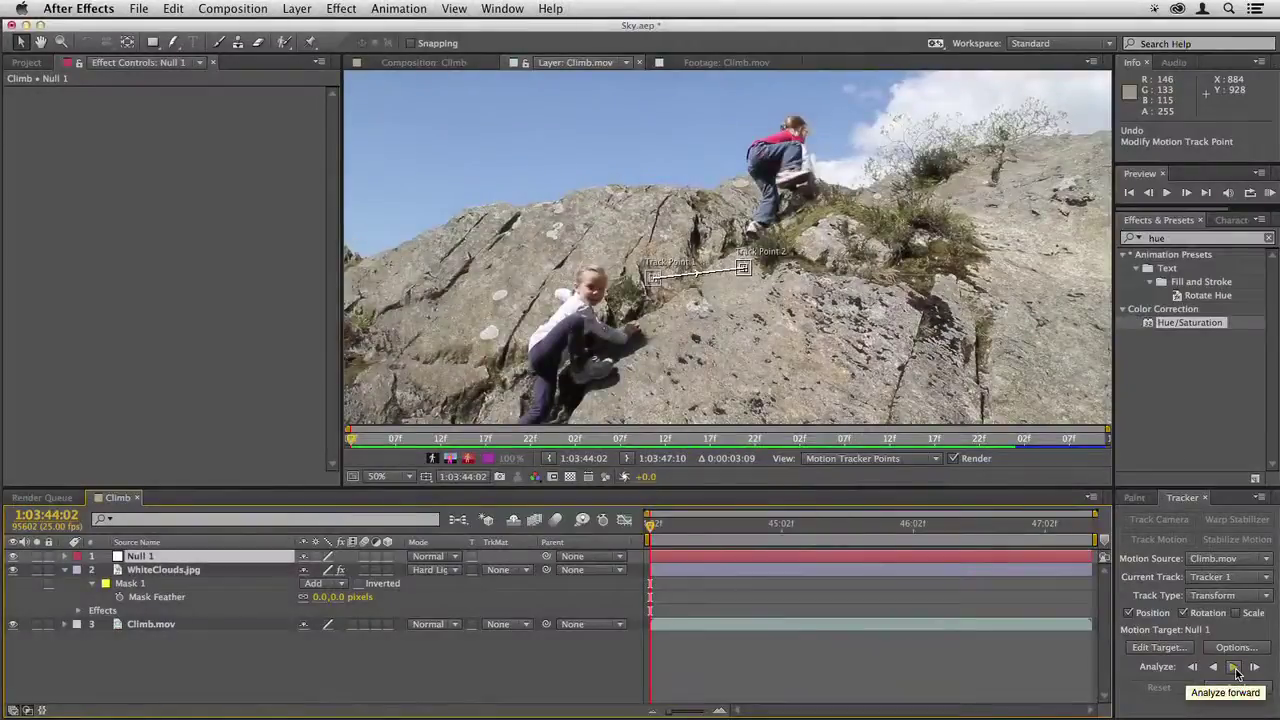
{"action": "left_click", "coordinate": [1234, 667]}
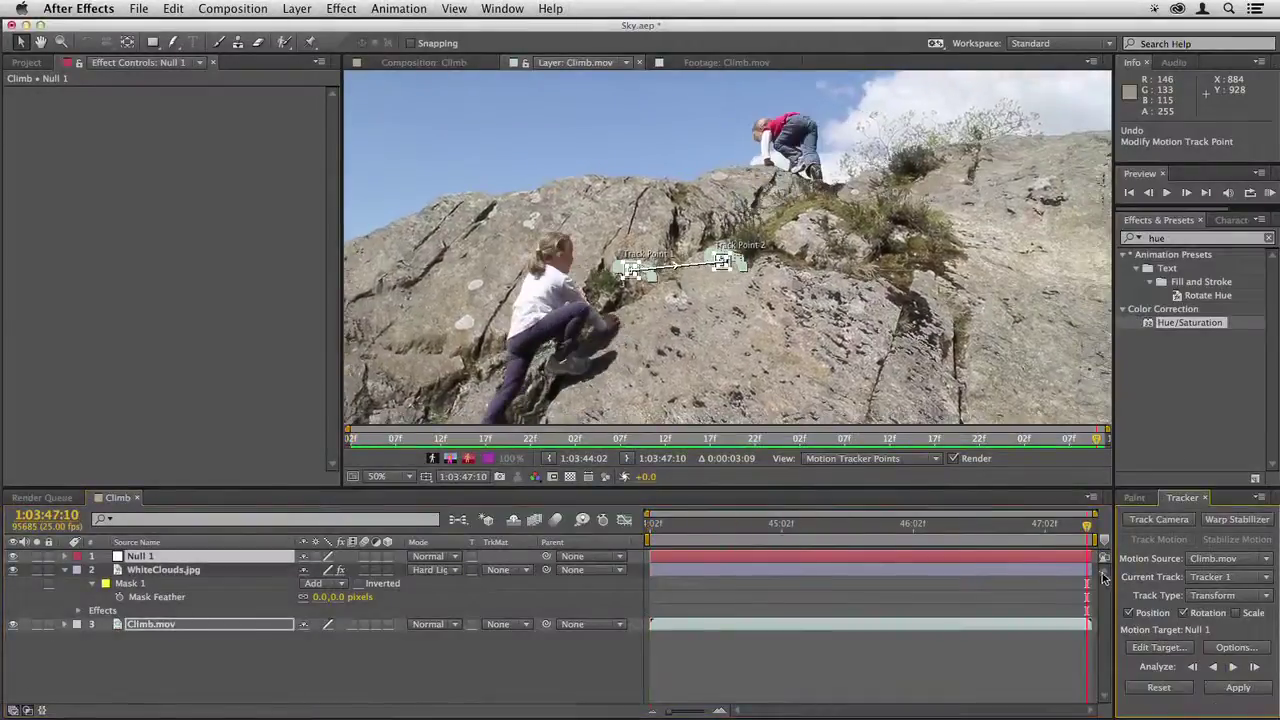
{"action": "left_click_drag", "start_coordinate": [1088, 533], "coordinate": [616, 532]}
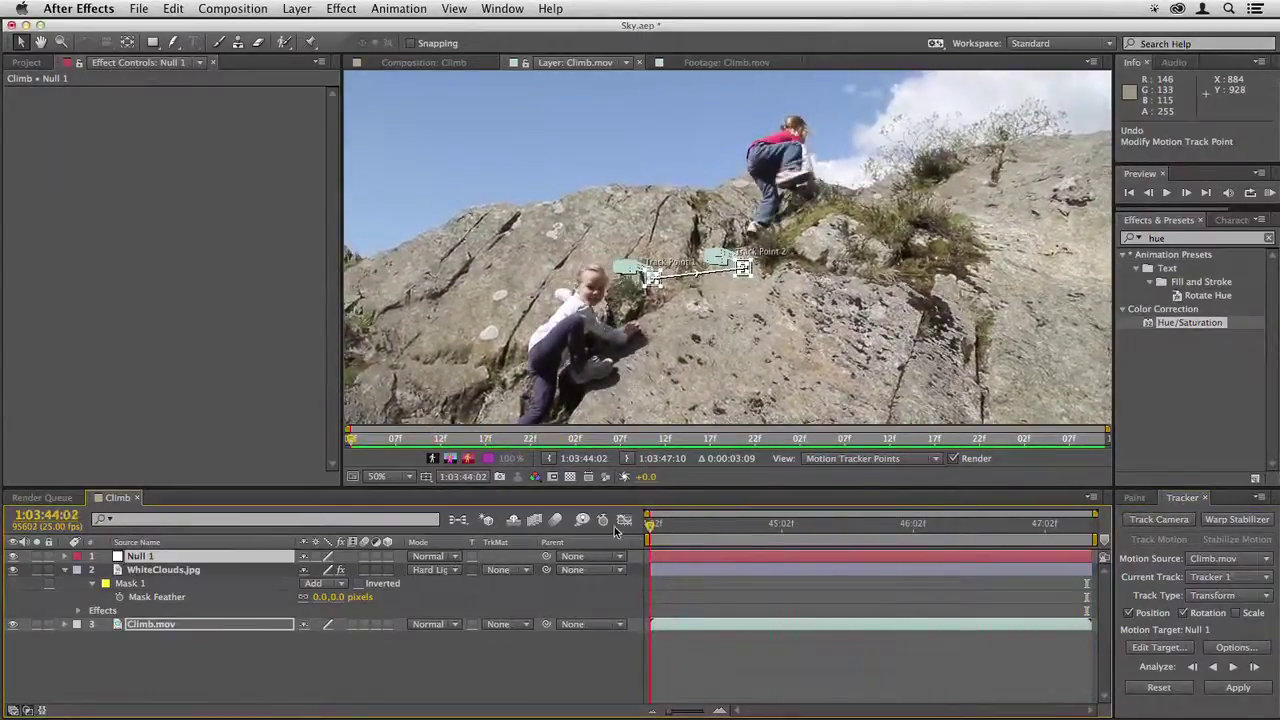
Apply the track to Null 1 in X and Y, then preview the result.
{"action": "left_click", "coordinate": [1238, 688]}
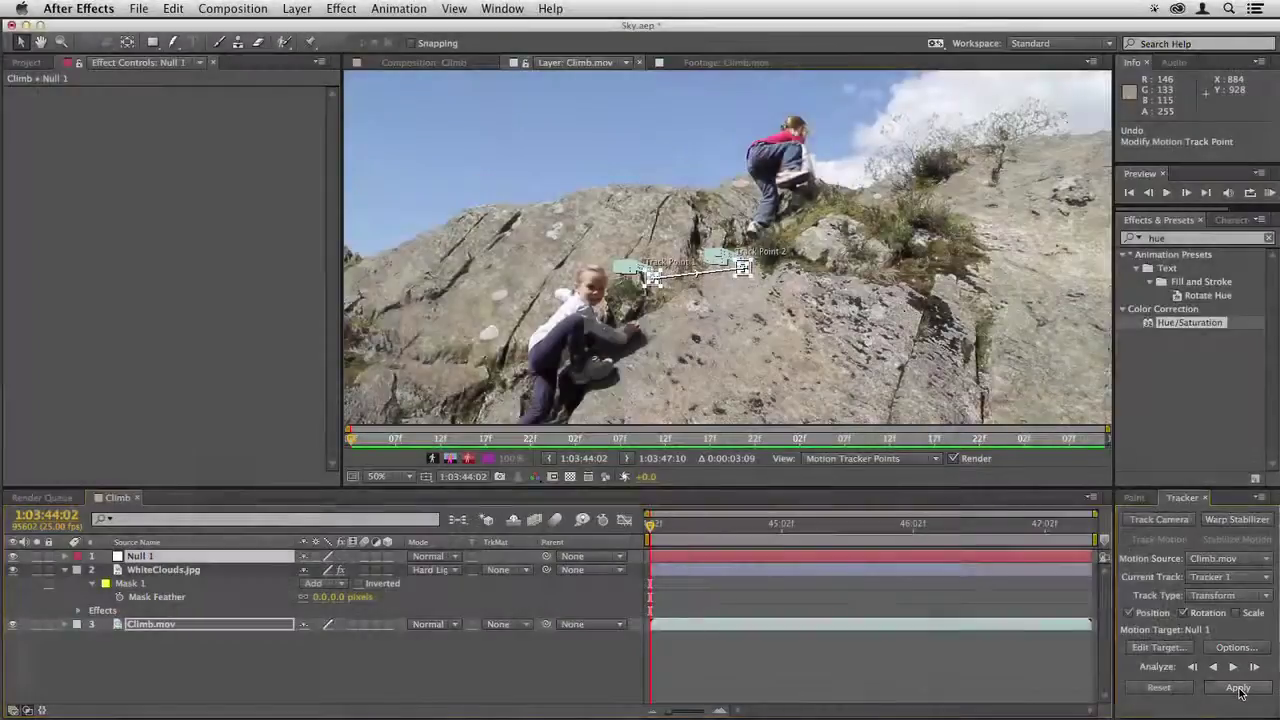
{"action": "left_click", "coordinate": [733, 400]}
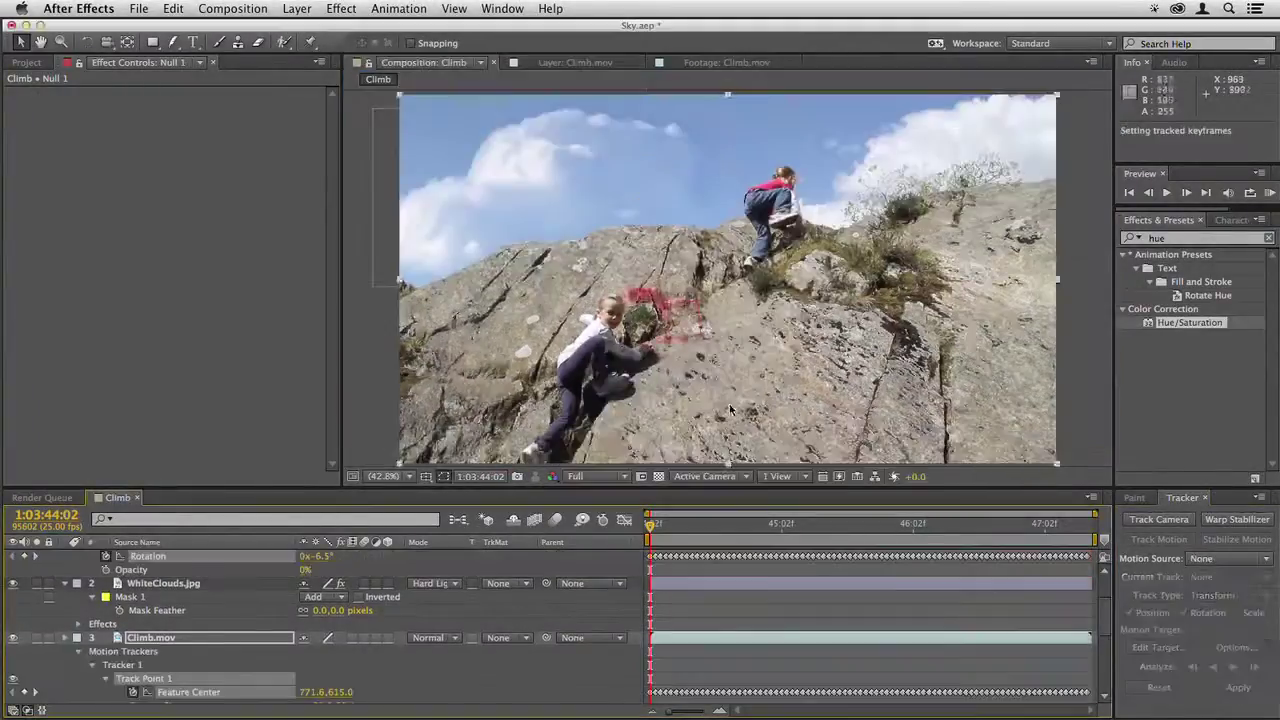
{"action": "key", "text": "space"}
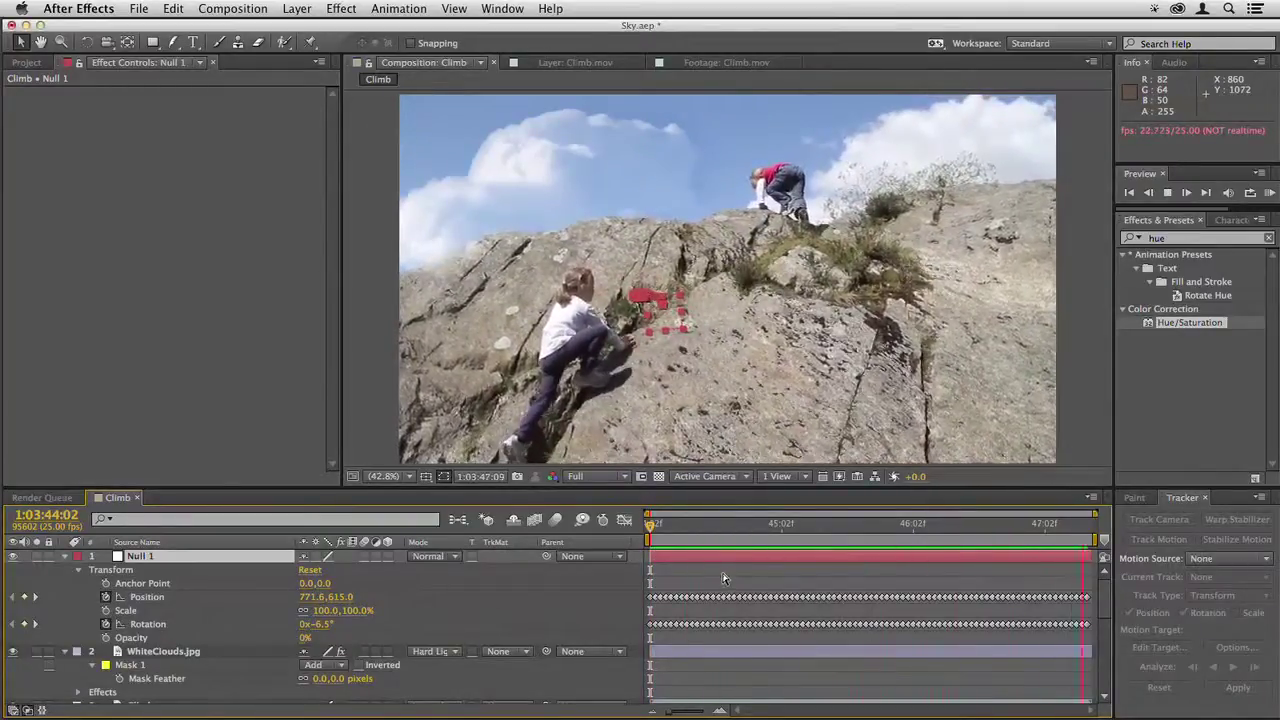
{"action": "key", "text": "space"}
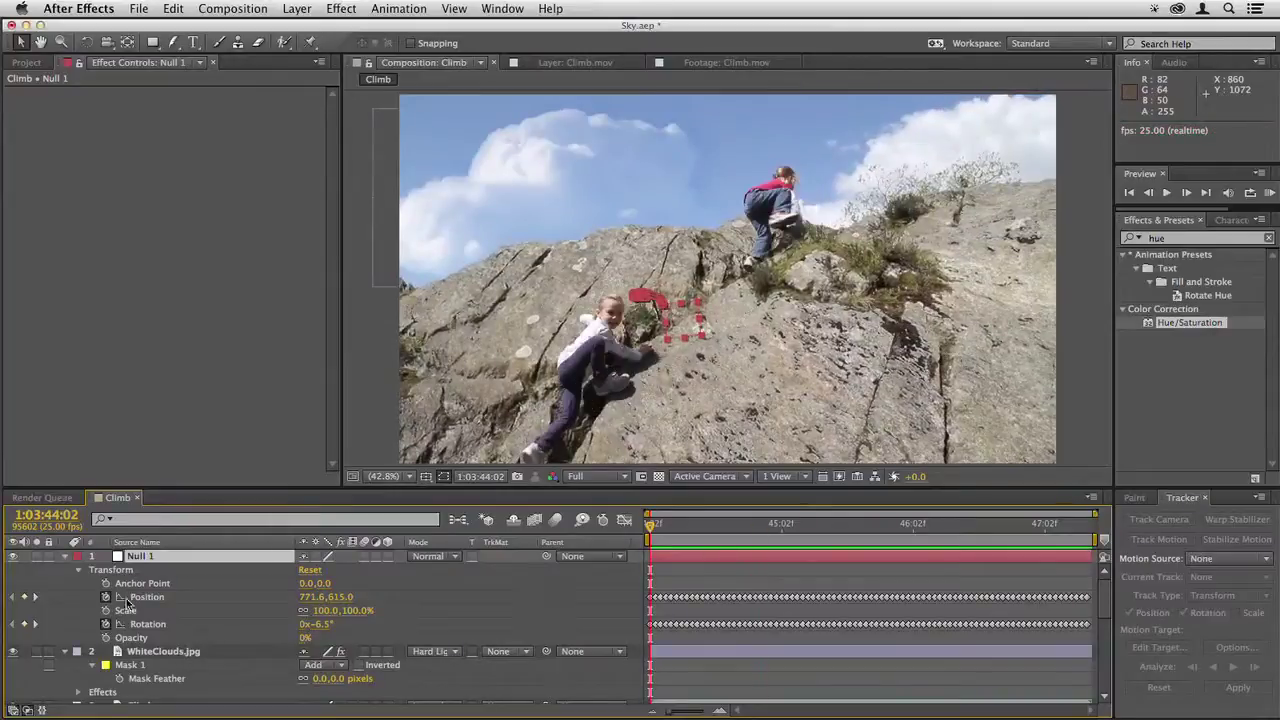
Parent WhiteClouds.jpg to Null 1, preview the tracked clouds, and enable composition motion blur.
{"action": "left_click", "coordinate": [65, 557]}
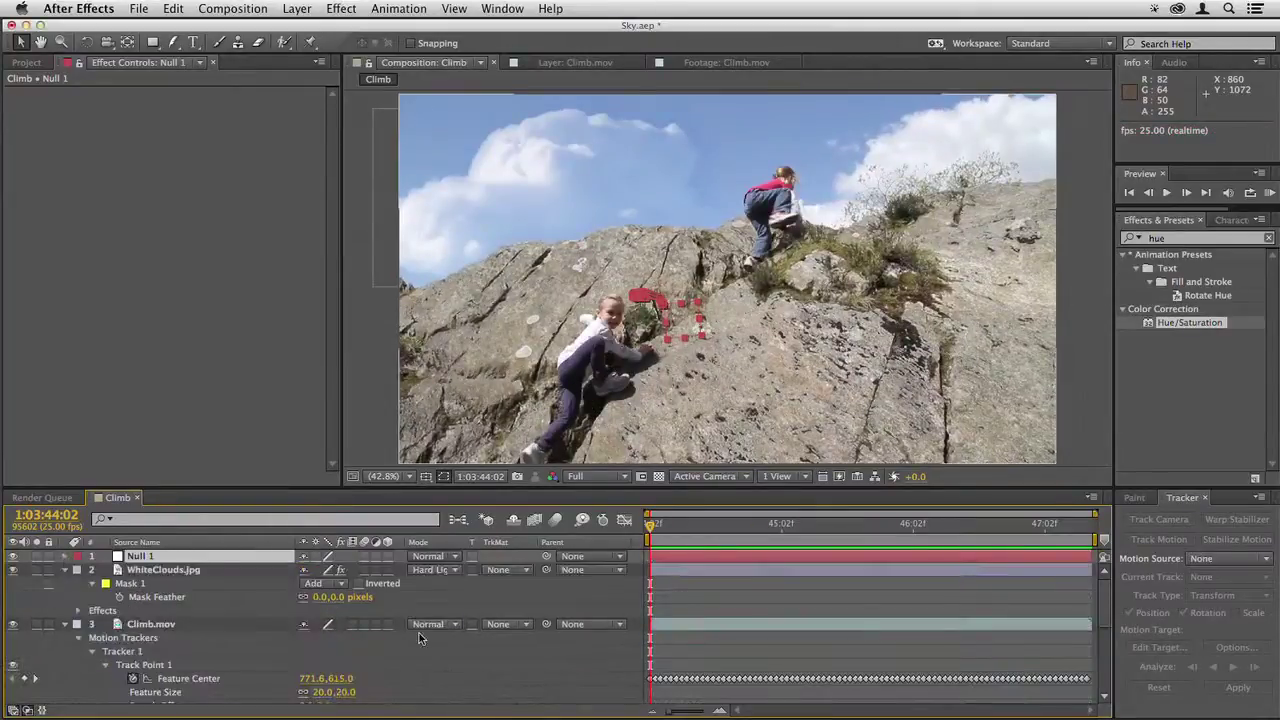
{"action": "left_click", "coordinate": [172, 571]}
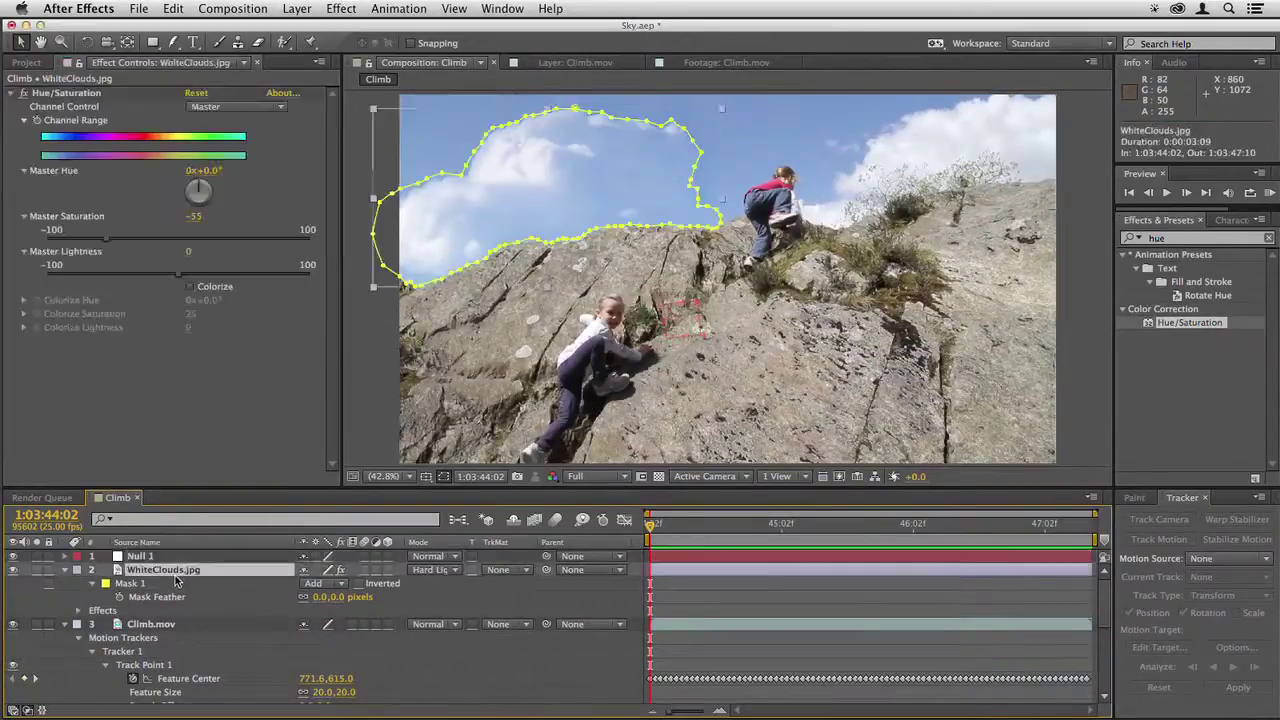
{"action": "left_click", "coordinate": [547, 574]}
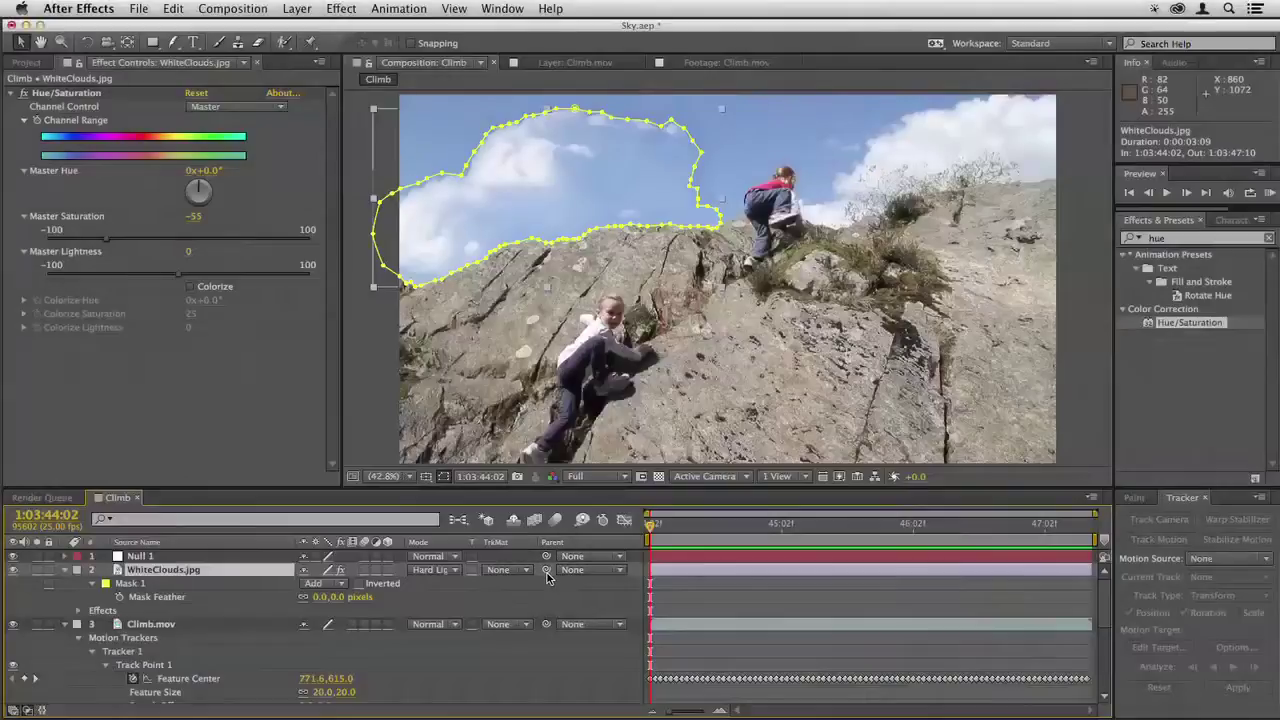
{"action": "left_click_drag", "start_coordinate": [547, 578], "coordinate": [203, 552]}
{"action": "key", "text": "space"}
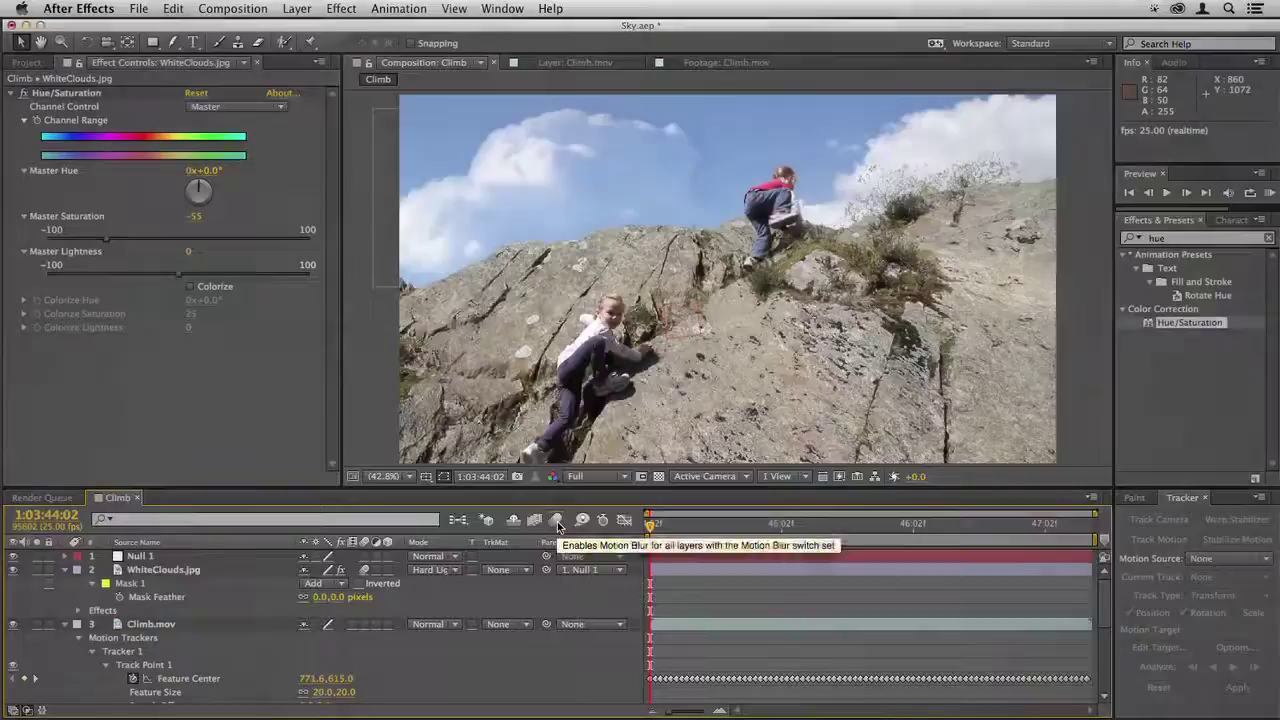
{"action": "left_click", "coordinate": [556, 520]}
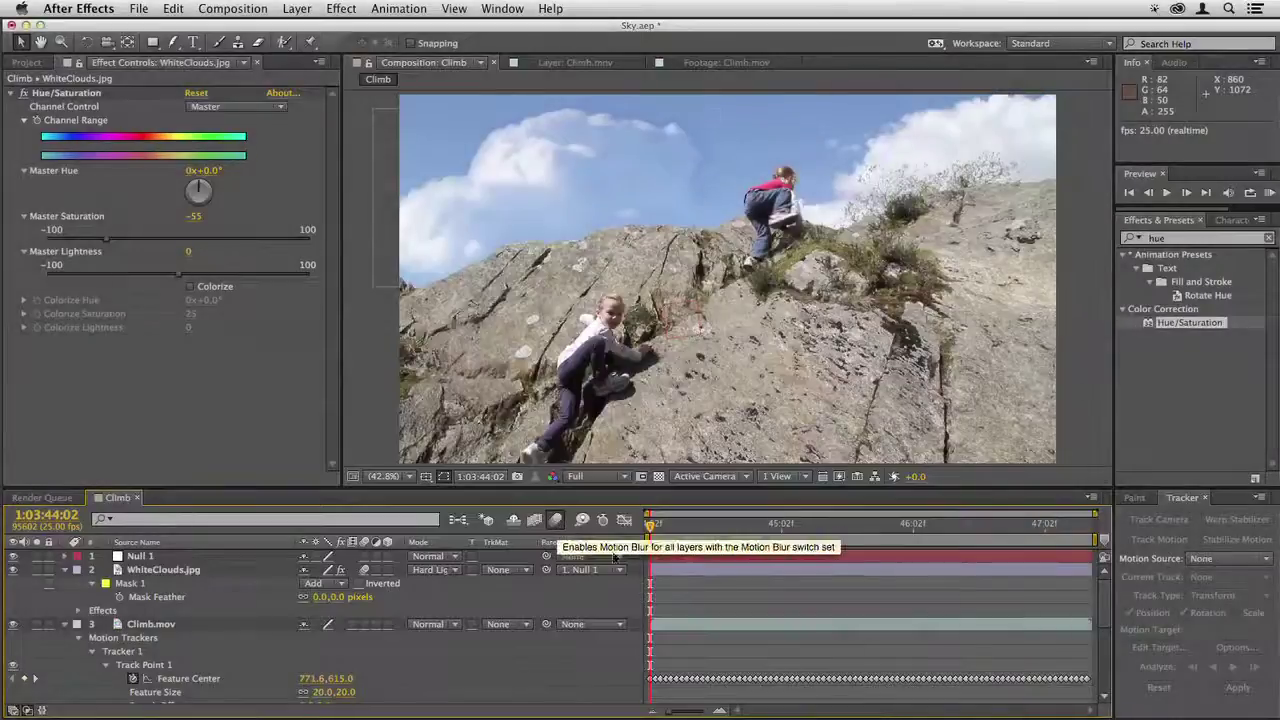